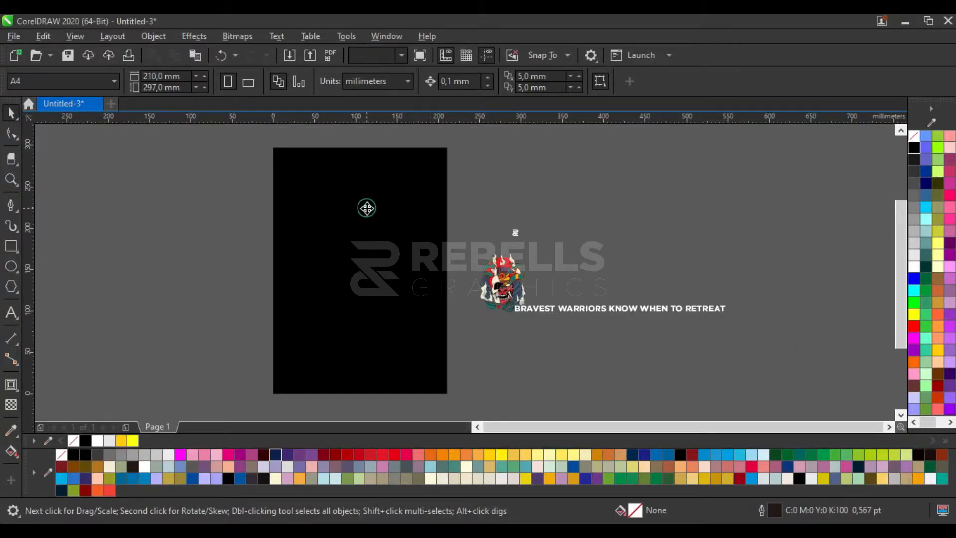
click(367, 208)
click(688, 188)
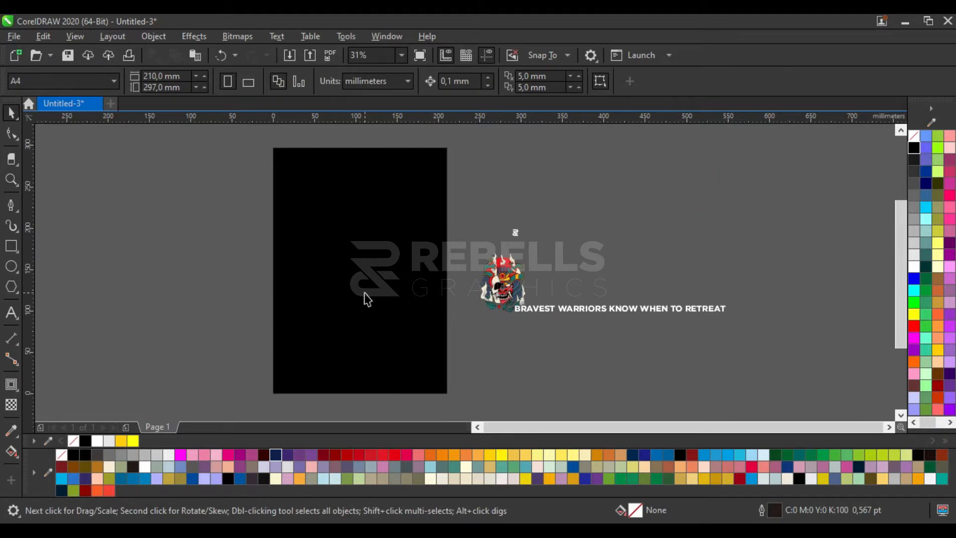
click(364, 293)
click(632, 228)
Move the samurai skull artwork onto the black page and centre it on the page
scroll(220, 277, up, 1)
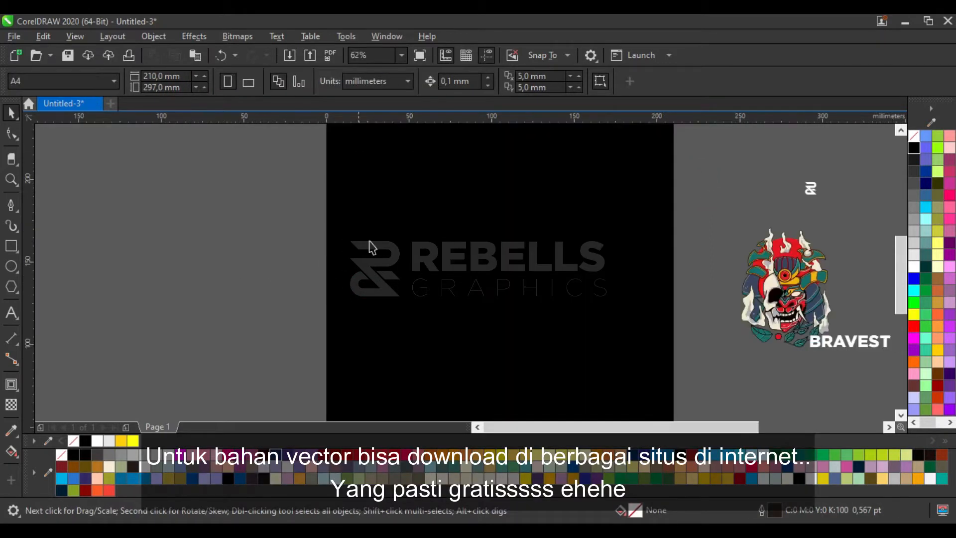
scroll(369, 241, down, 1)
scroll(548, 256, up, 1)
drag(605, 272, 345, 240)
key(p)
scroll(576, 198, down, 1)
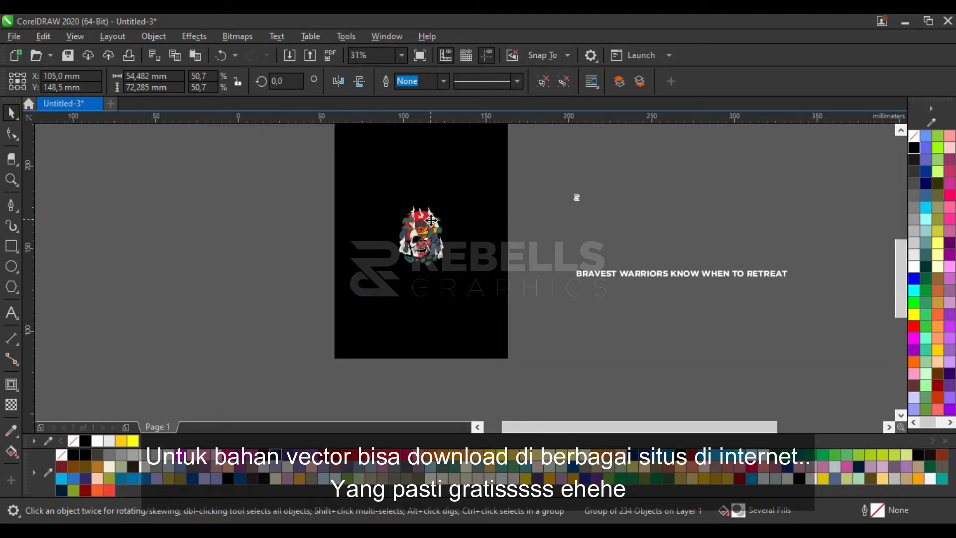
scroll(548, 209, up, 1)
scroll(512, 207, down, 1)
click(589, 204)
Draw a rectangle about 65 × 96 mm around the samurai skull artwork
scroll(442, 192, up, 1)
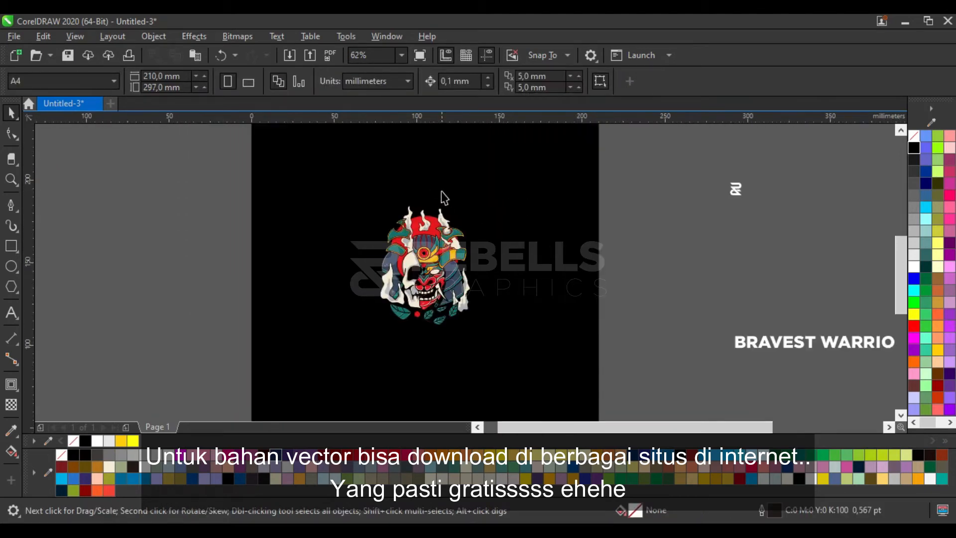
click(11, 245)
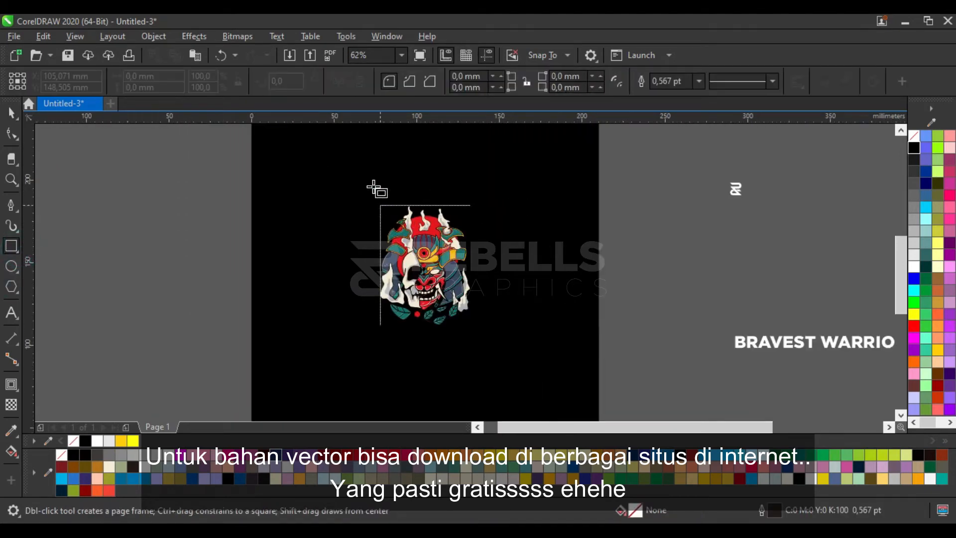
drag(371, 182, 479, 342)
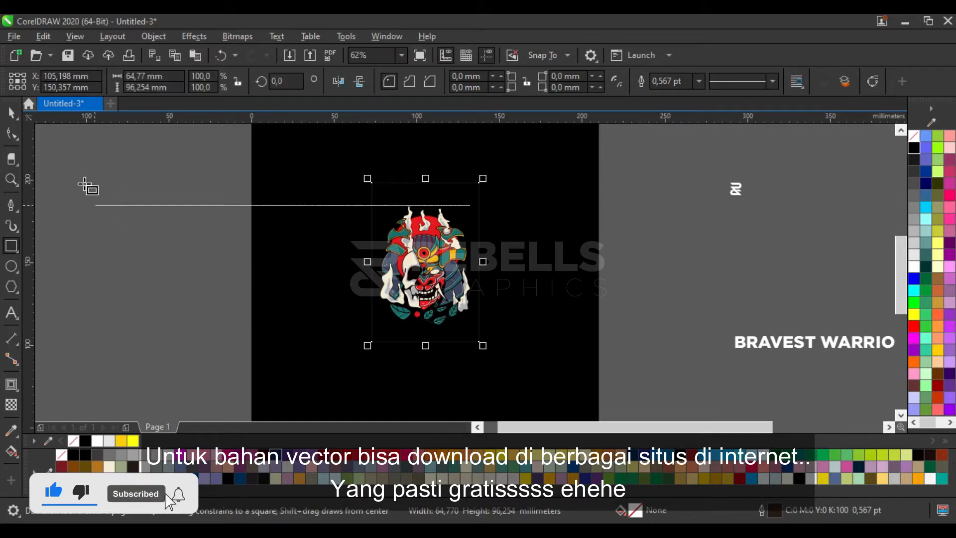
Align the new rectangle's centre horizontally with the black background
key(space)
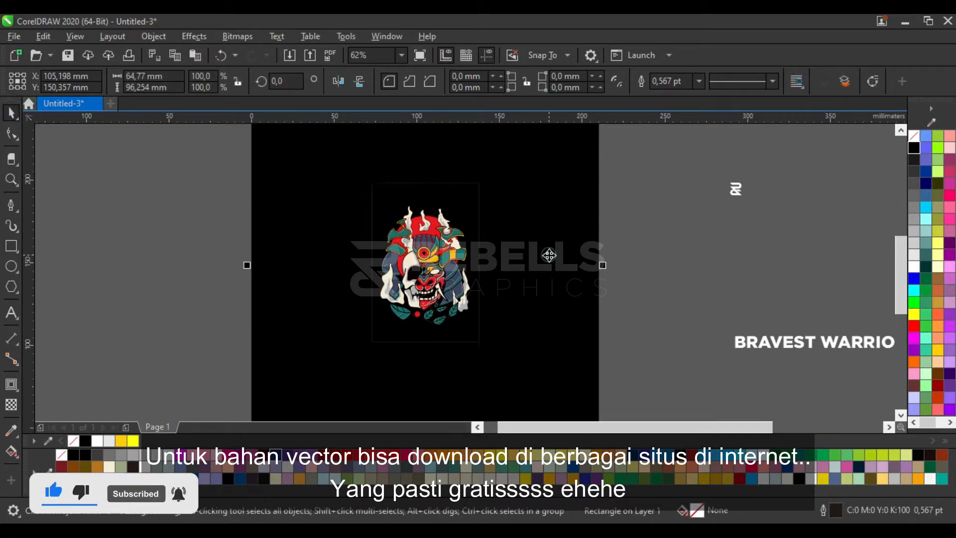
key(c)
click(652, 247)
click(441, 198)
Round the rectangle's two upper corners fully, to a radius of about 32.4 mm, forming an arch
scroll(440, 206, up, 1)
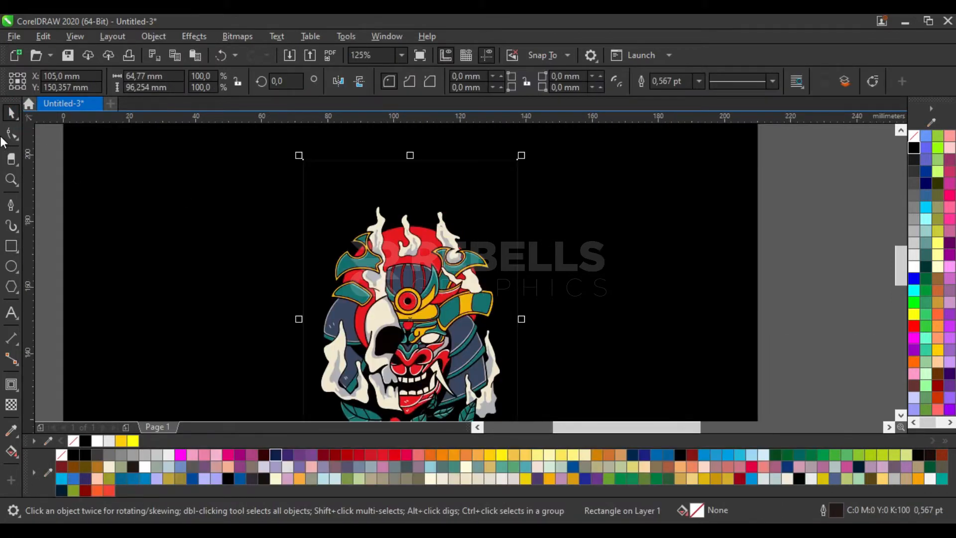
click(12, 132)
scroll(484, 218, down, 1)
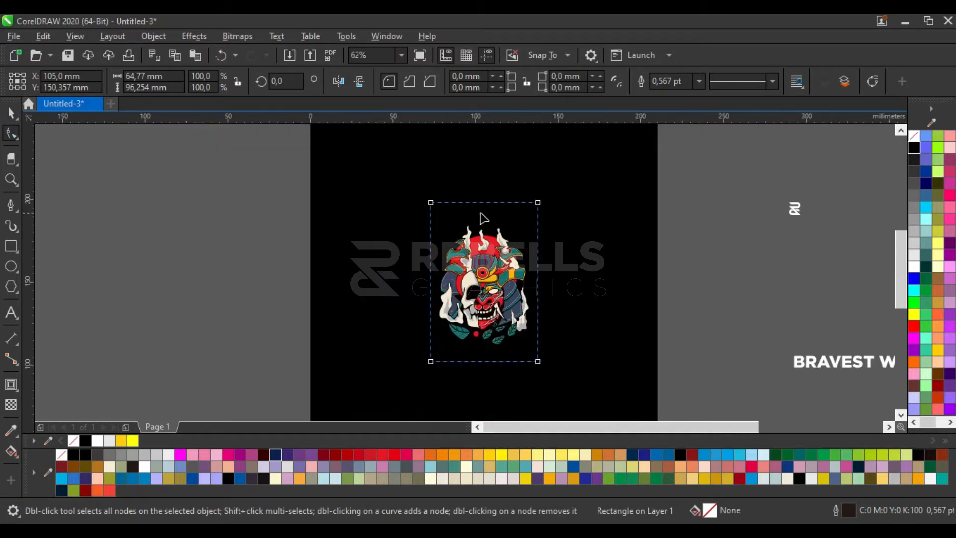
click(430, 202)
click(537, 204)
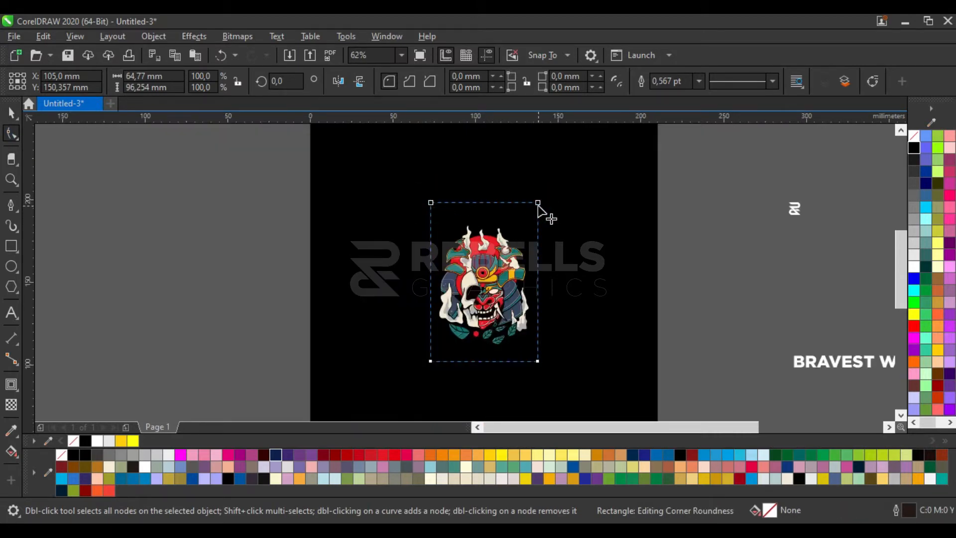
drag(538, 209, 537, 310)
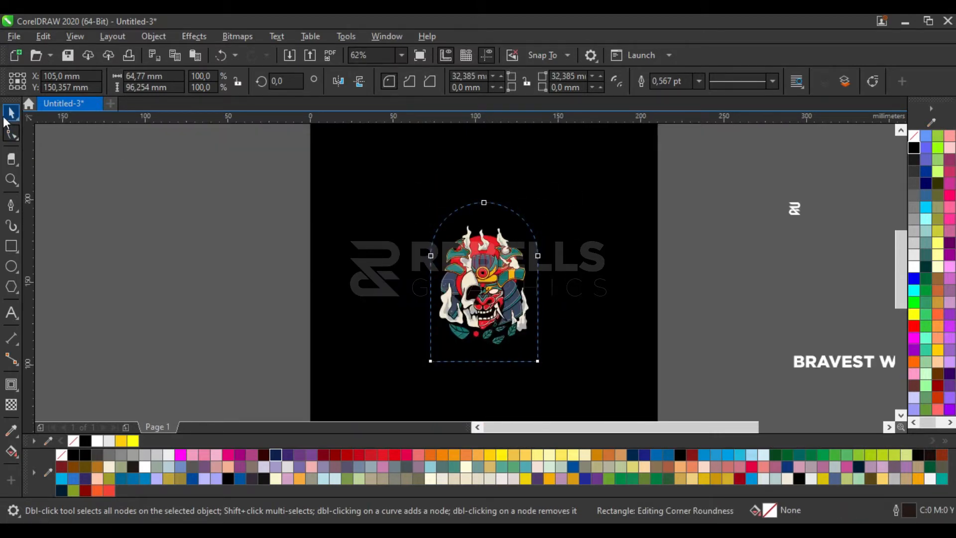
Give the arch shape a white outline
click(8, 116)
click(184, 213)
click(513, 213)
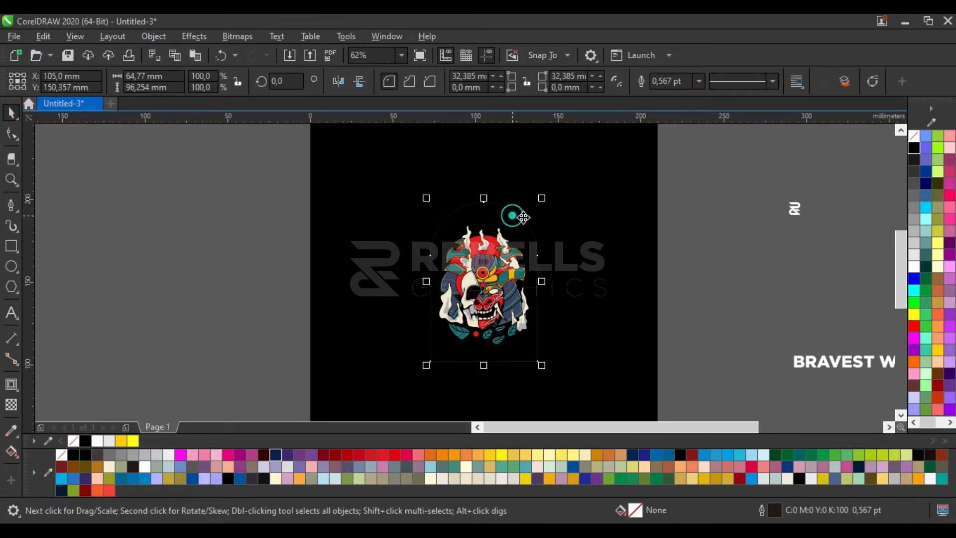
right_click(914, 267)
scroll(515, 247, down, 1)
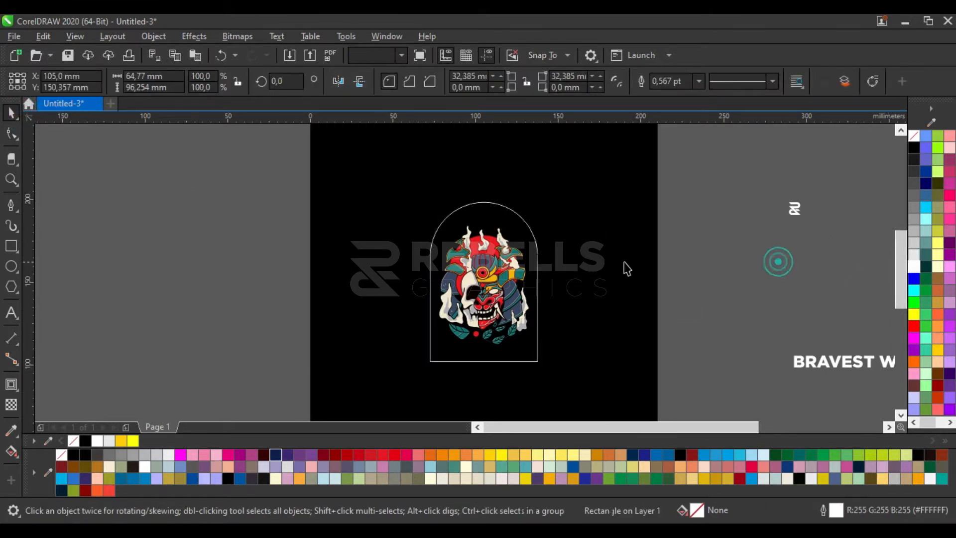
click(777, 260)
Move the BRAVEST WARRIORS KNOW WHEN TO RETREAT text closer to the arch and scale it down to about 22.5 pt
click(727, 305)
scroll(728, 306, up, 1)
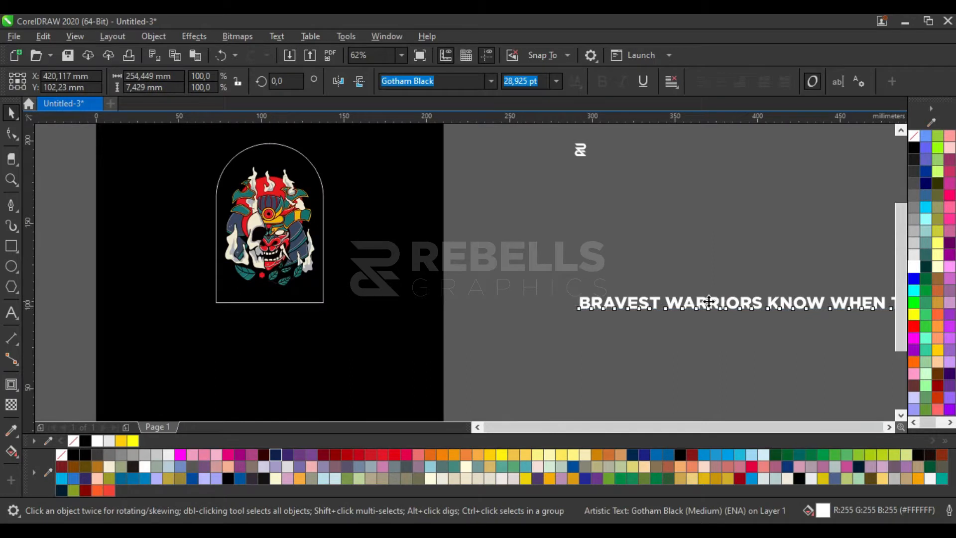
scroll(709, 300, down, 1)
drag(709, 301, 598, 246)
scroll(581, 246, up, 1)
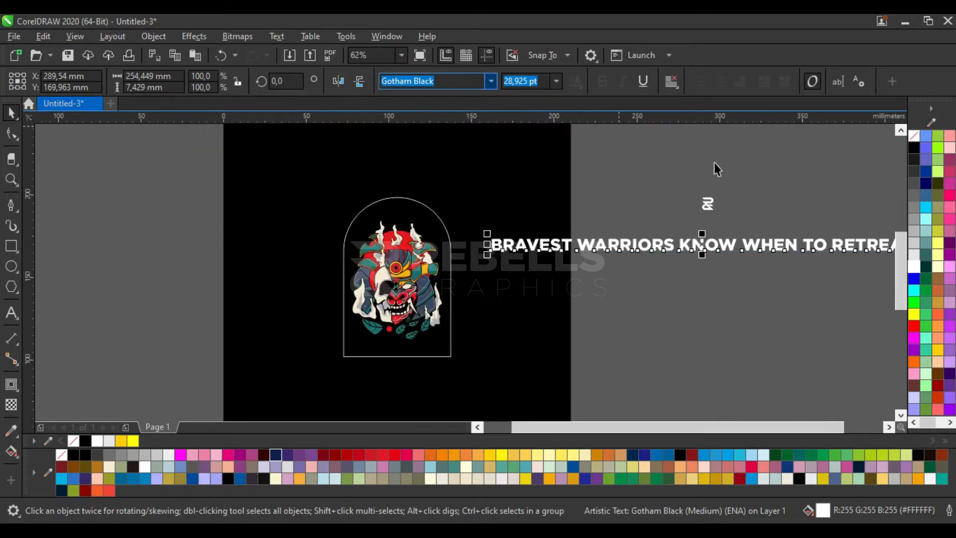
scroll(792, 273, down, 1)
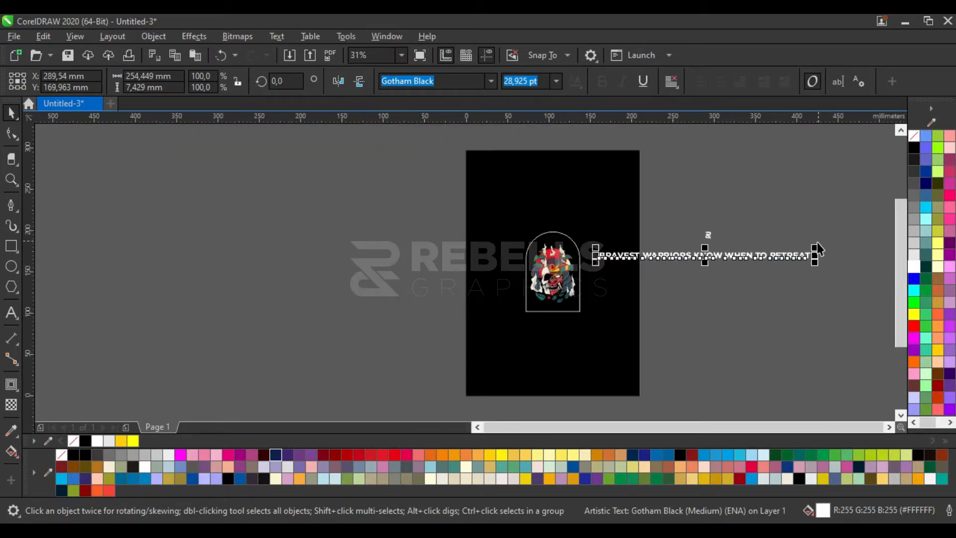
drag(818, 249, 766, 254)
scroll(650, 255, up, 1)
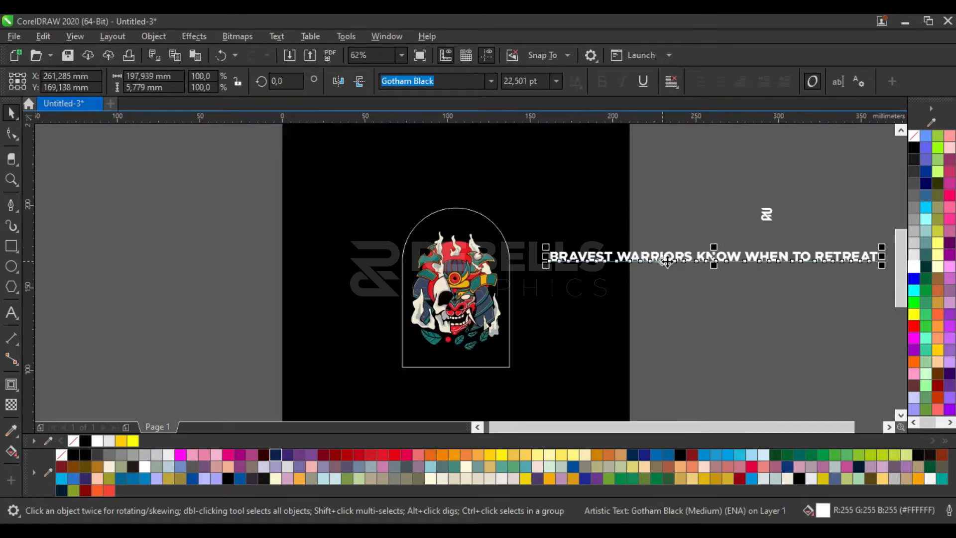
Fit the slogan text to the outside of the arch path, centred over its top
click(276, 36)
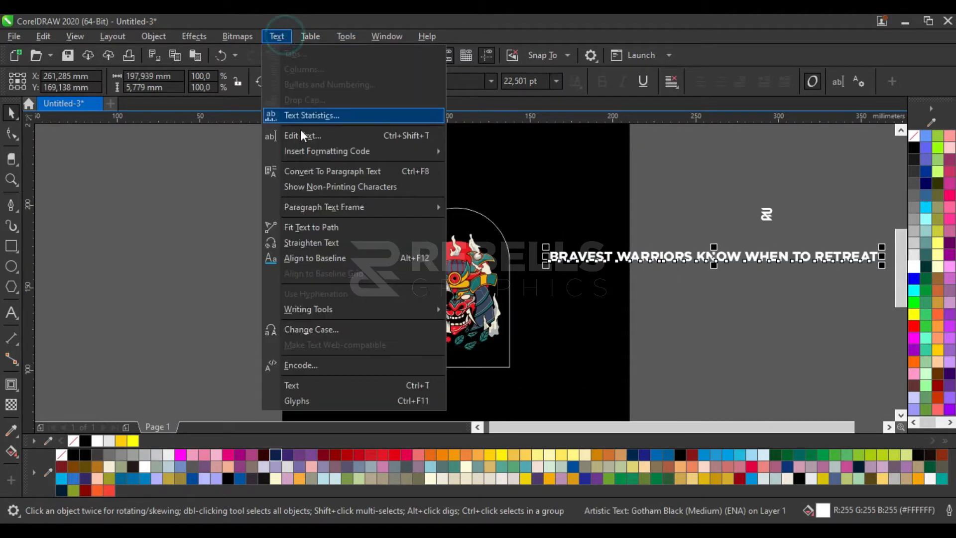
click(314, 226)
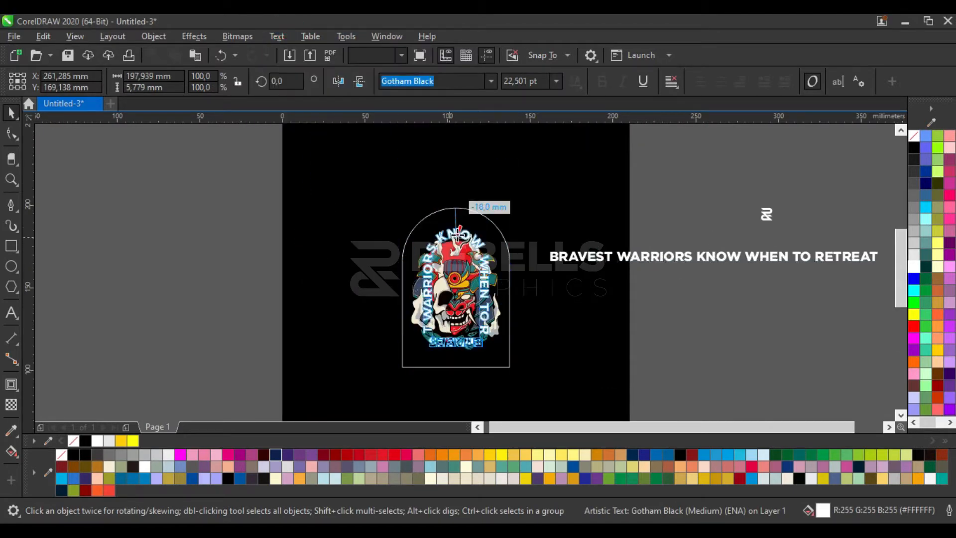
click(448, 215)
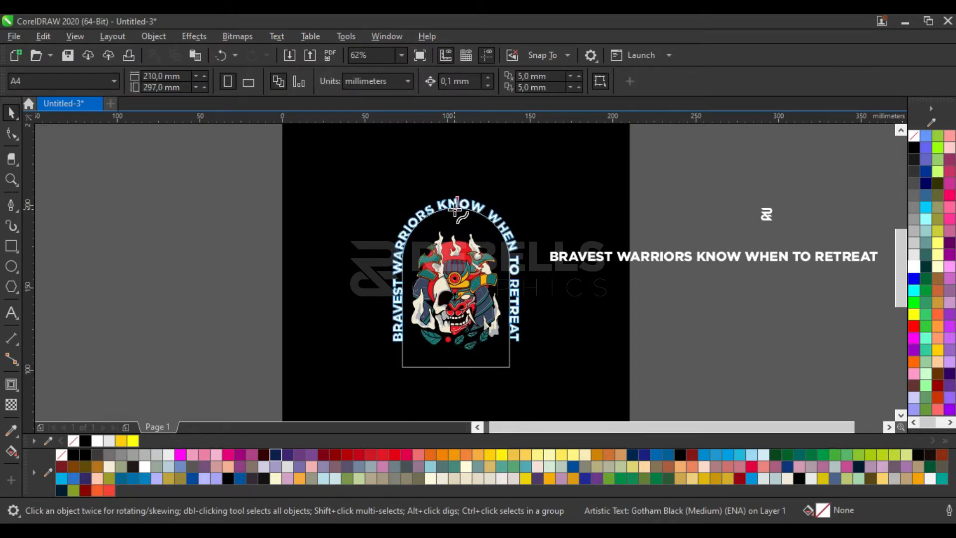
click(456, 212)
click(706, 283)
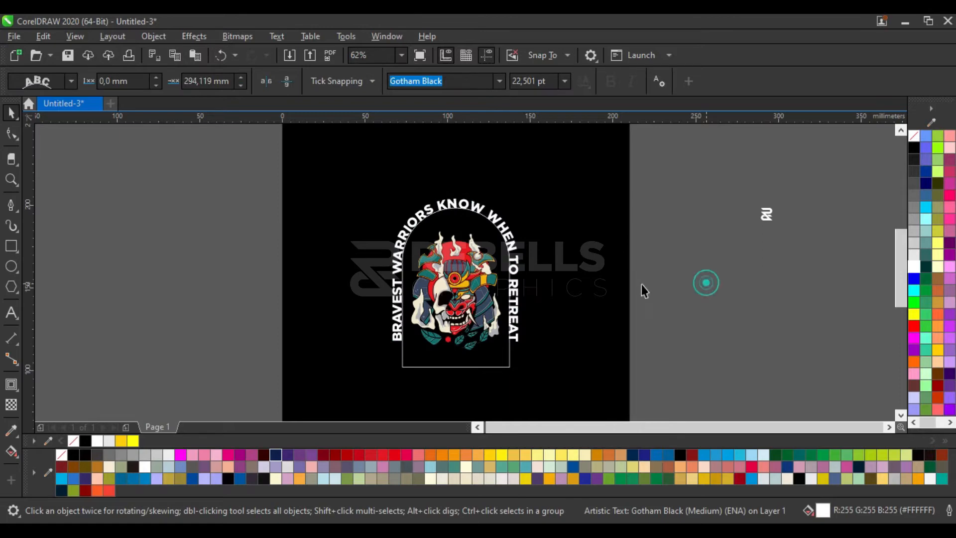
Separate the white arch outline from the curved slogan and delete it
click(489, 233)
scroll(477, 306, up, 2)
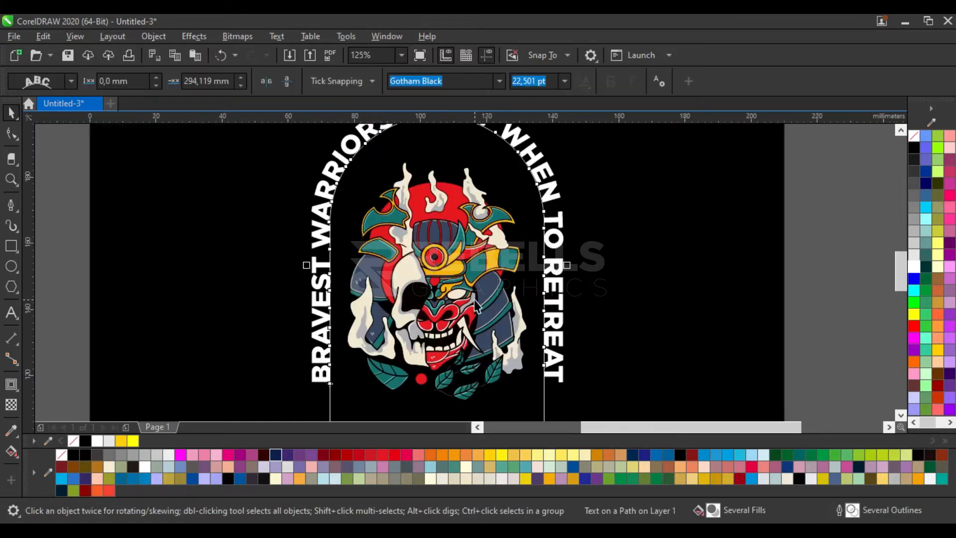
scroll(477, 284, down, 2)
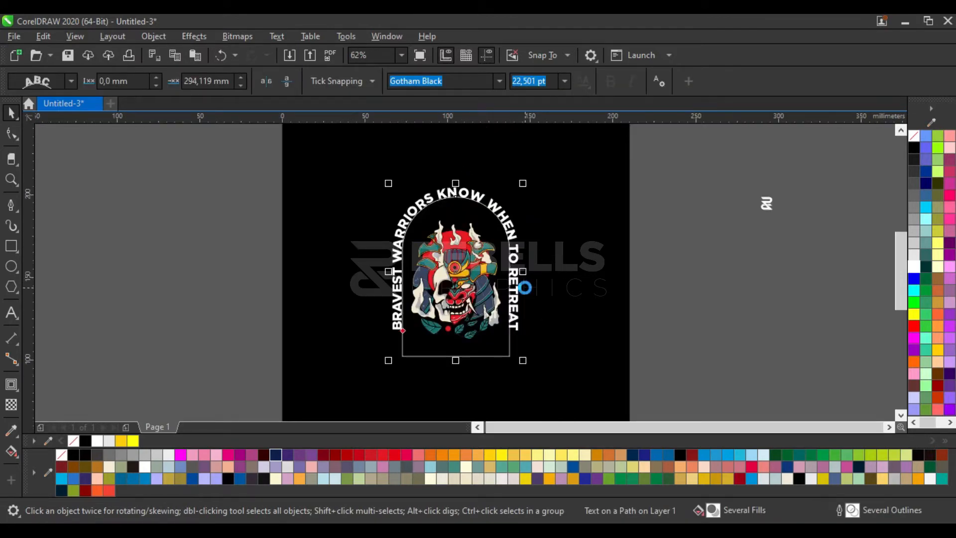
click(524, 287)
click(642, 275)
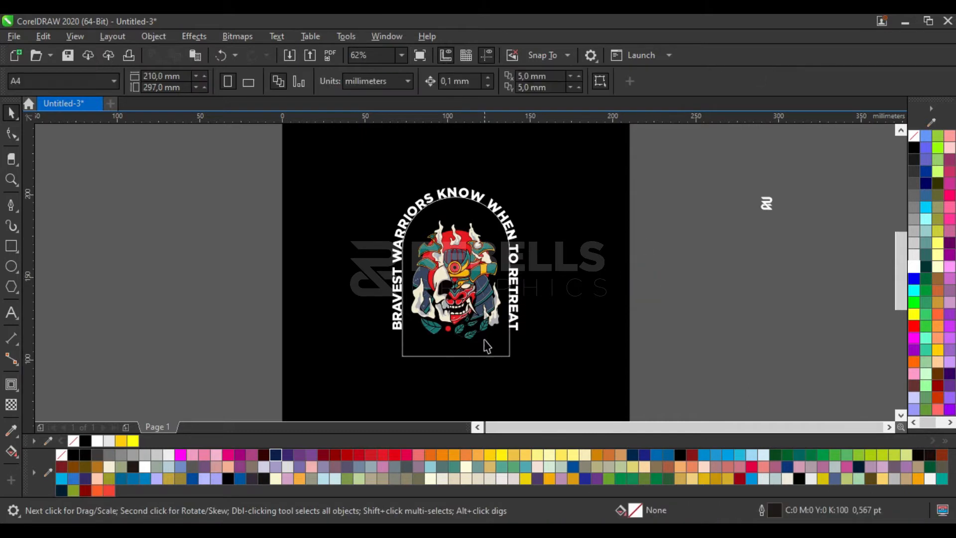
drag(481, 347, 681, 340)
scroll(612, 318, down, 2)
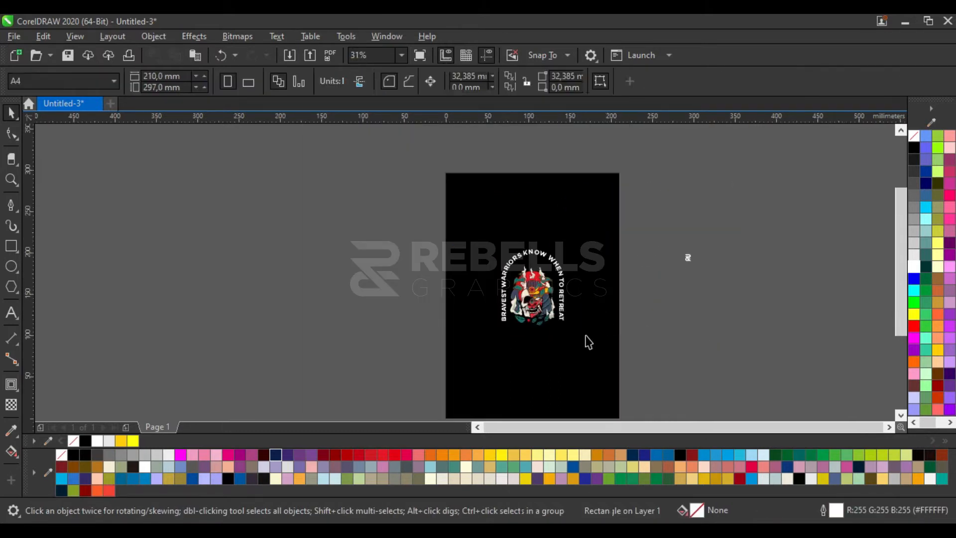
key(Delete)
Move the small white logo directly below the word RETREAT at the slogan's end
scroll(577, 344, up, 2)
scroll(697, 236, down, 2)
scroll(716, 232, up, 2)
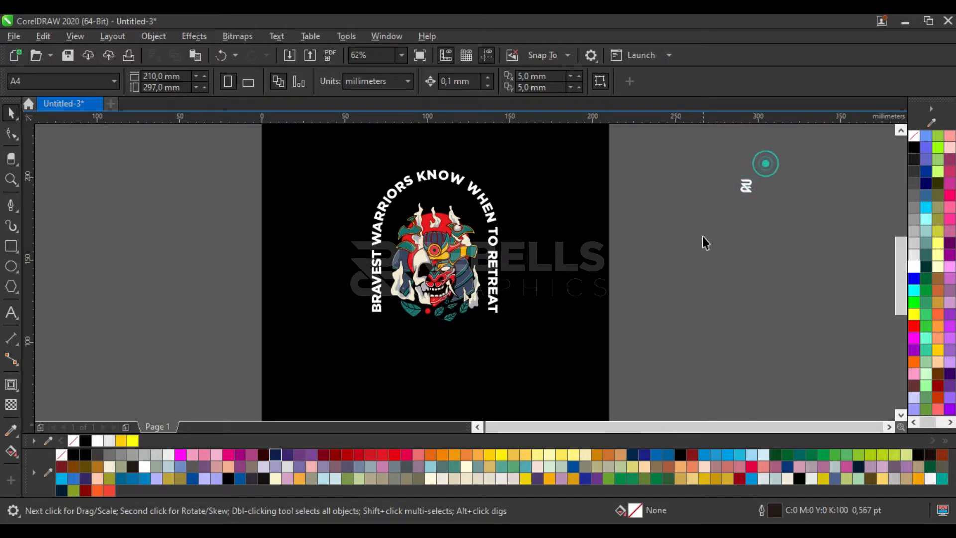
click(747, 185)
drag(747, 186, 484, 342)
scroll(490, 348, up, 2)
scroll(471, 314, down, 2)
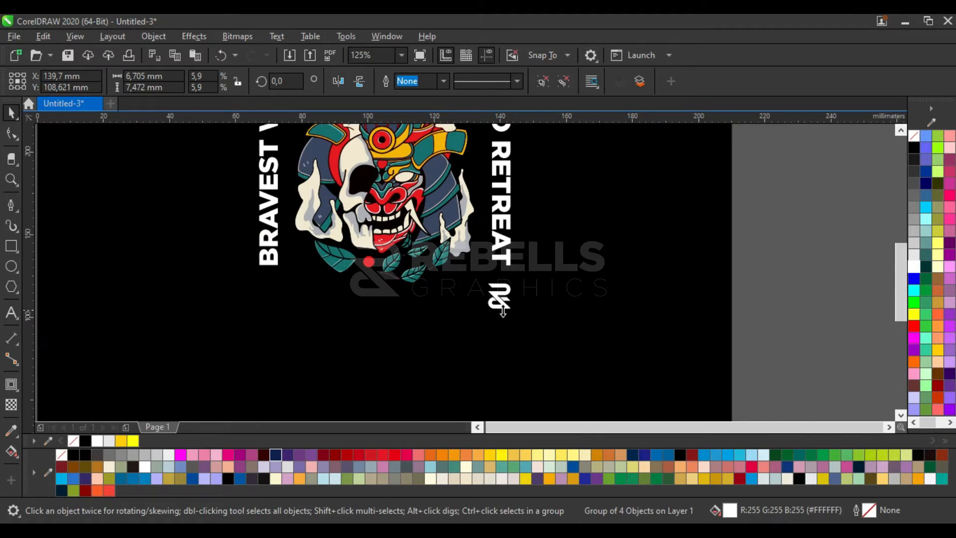
scroll(500, 299, up, 1)
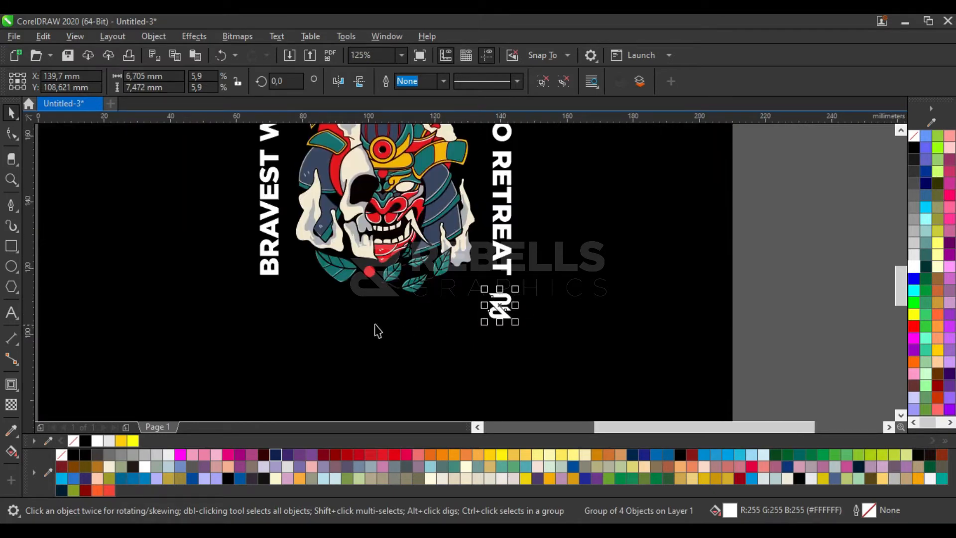
scroll(378, 331, up, 1)
scroll(408, 322, down, 2)
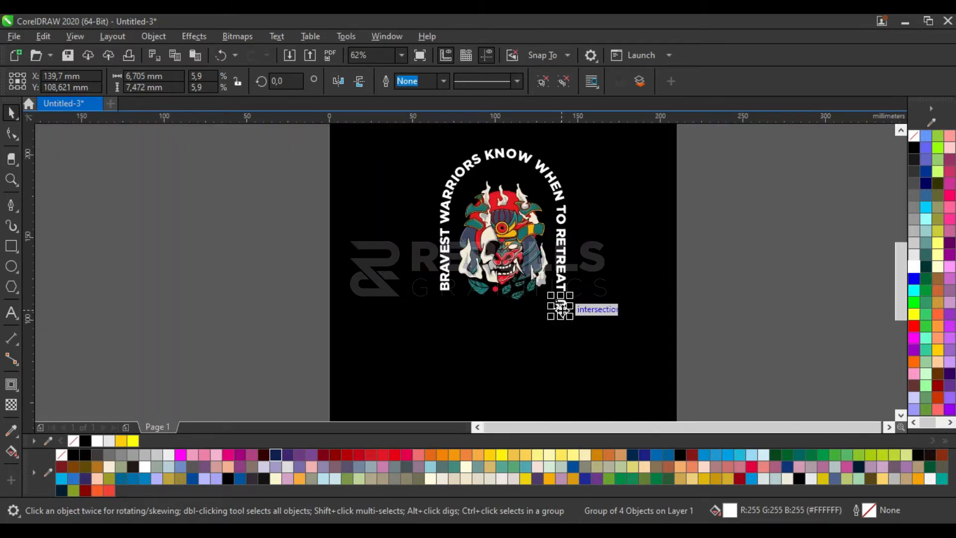
Try placing the small logo above the skull's flames, inside the top of the slogan arch
drag(561, 308, 505, 179)
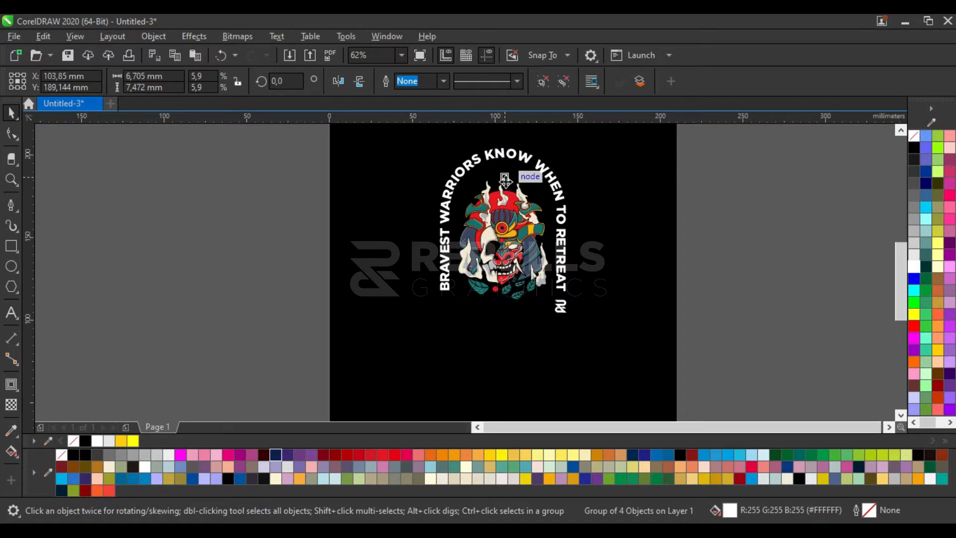
click(531, 288)
scroll(532, 287, up, 1)
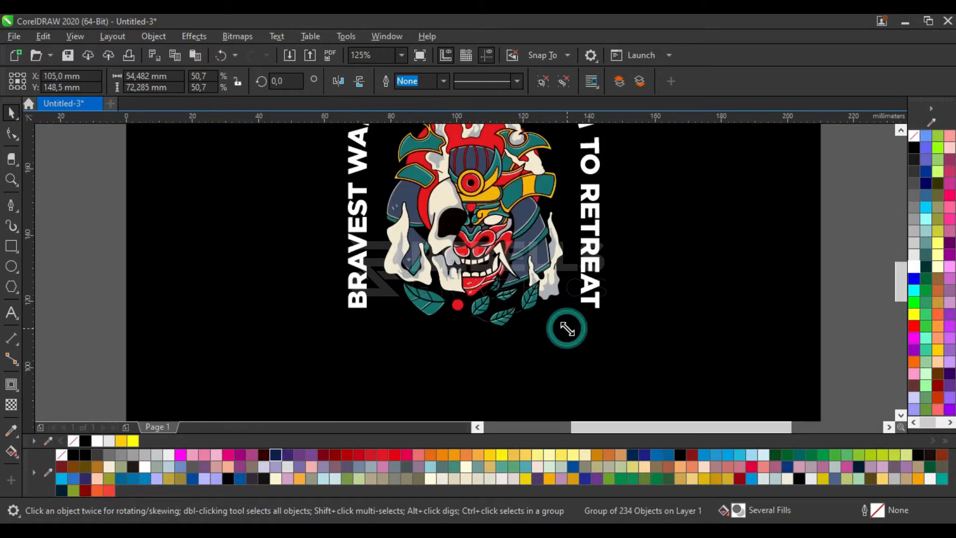
scroll(444, 308, down, 1)
scroll(448, 190, up, 1)
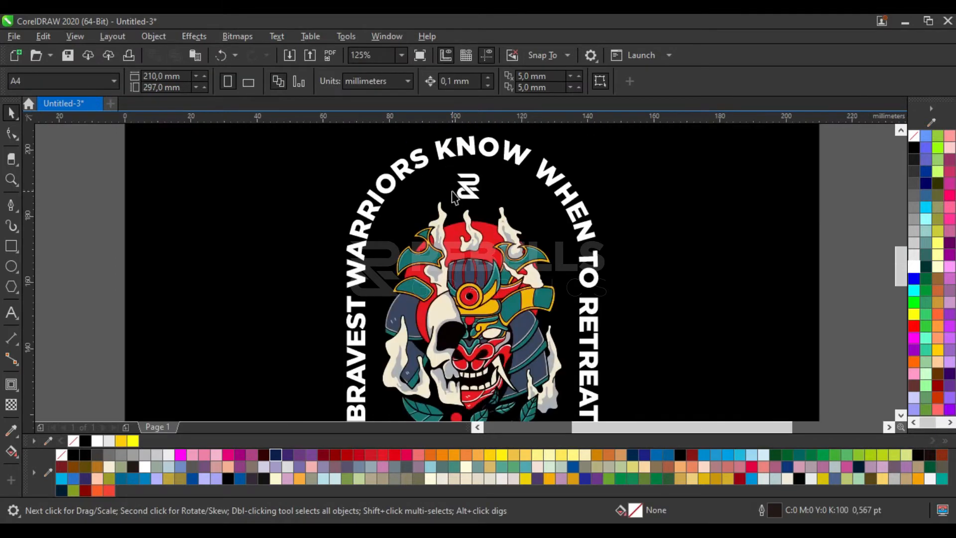
Return the small logo to its place below the word RETREAT
click(467, 185)
scroll(458, 187, down, 1)
drag(500, 209, 517, 318)
Enlarge the samurai skull artwork proportionally to about 58 × 77 mm
scroll(516, 320, up, 2)
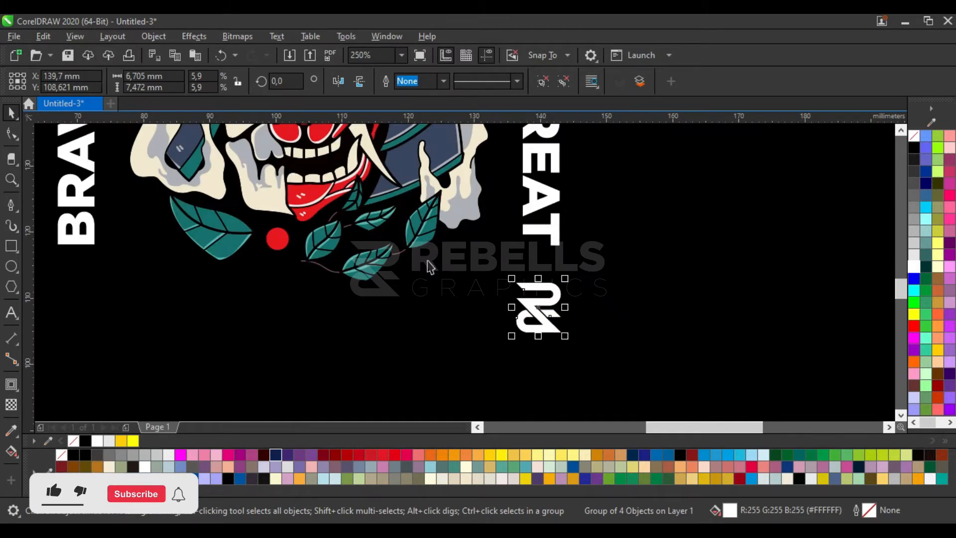
click(361, 261)
scroll(414, 288, down, 1)
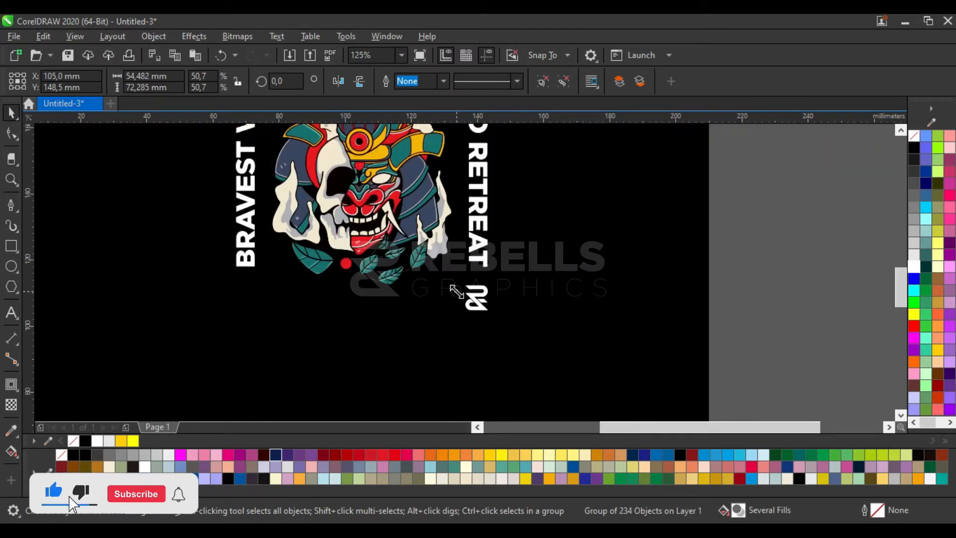
drag(456, 292, 466, 301)
scroll(386, 284, up, 1)
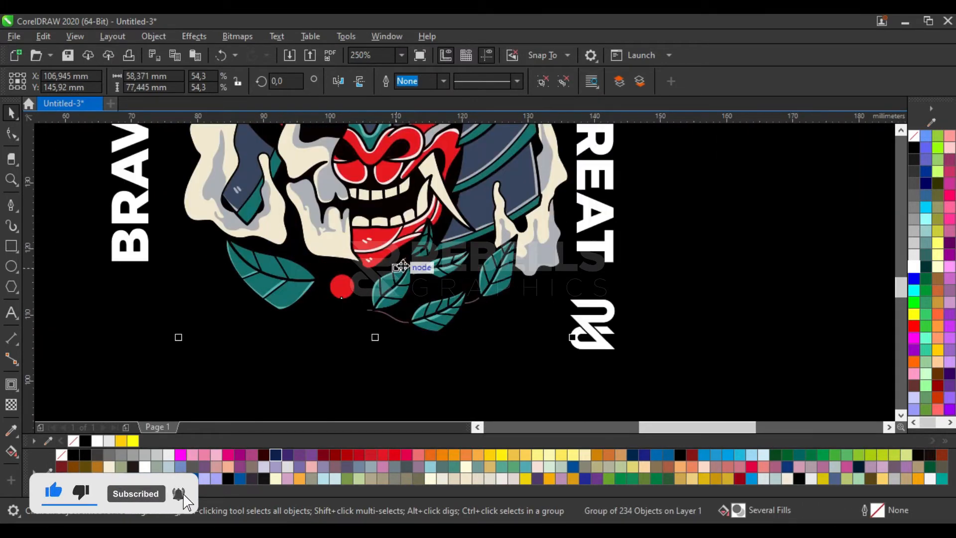
Centre the samurai skull artwork horizontally on the black page background
drag(434, 258, 421, 260)
scroll(422, 261, down, 1)
shift+click(591, 272)
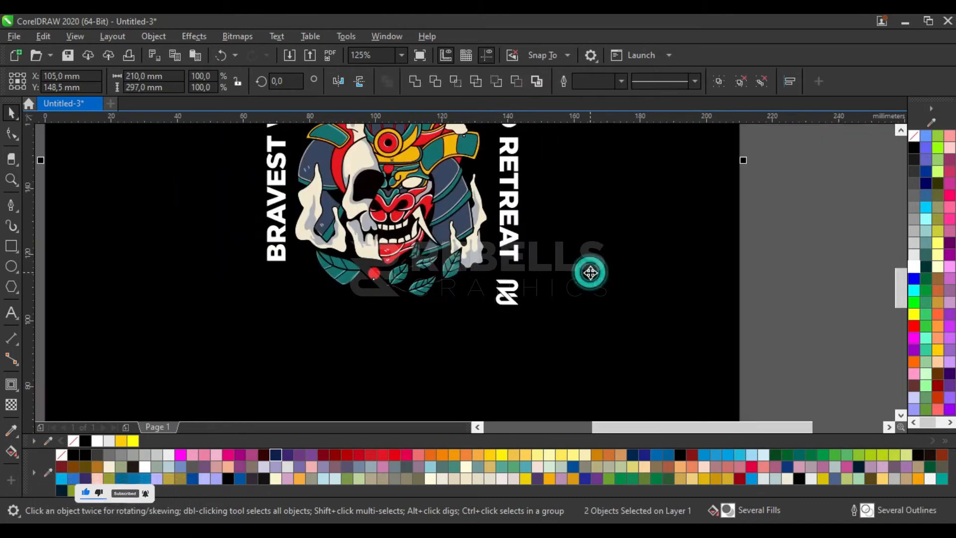
click(818, 273)
scroll(483, 299, up, 1)
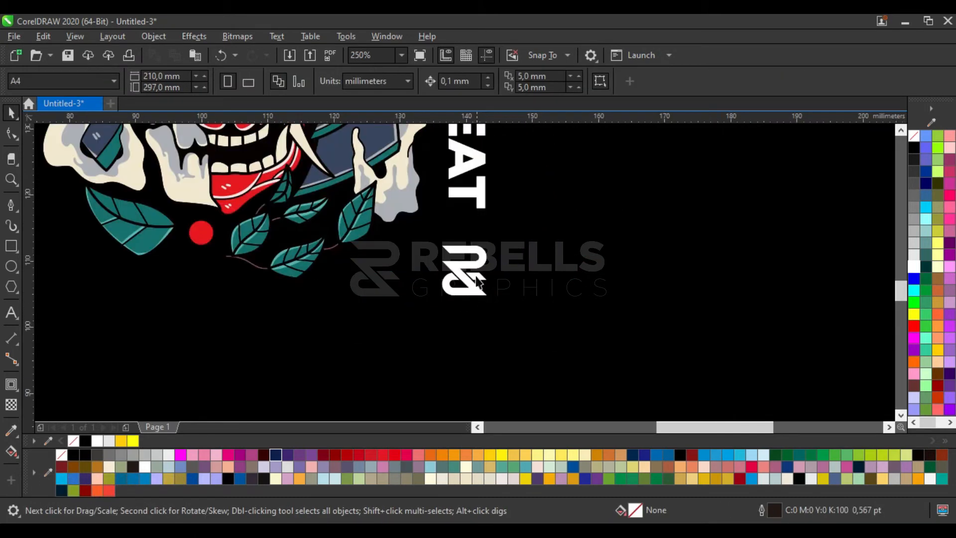
Adjust the logo's position below RETREAT and place a copy of it below the word BRAVEST
drag(477, 282, 508, 223)
scroll(495, 214, up, 1)
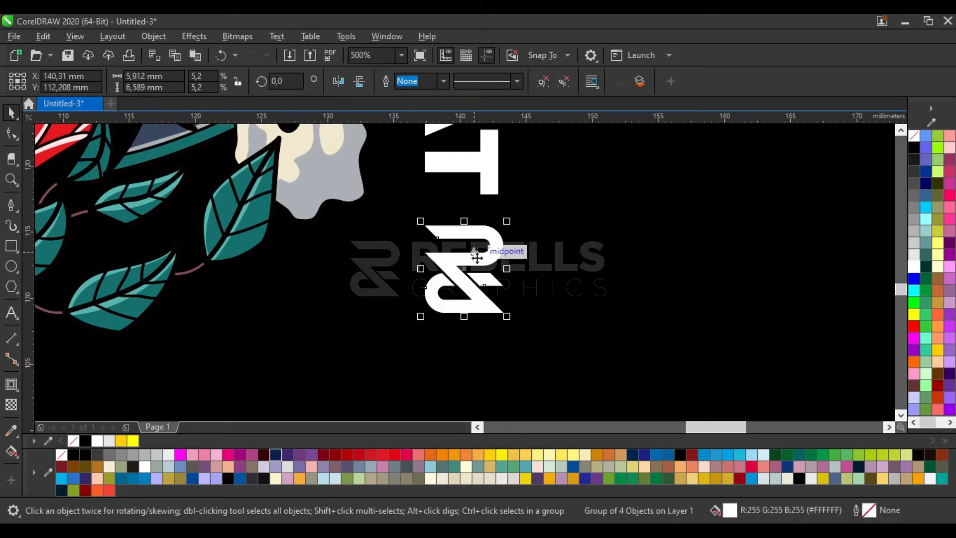
drag(477, 257, 295, 266)
scroll(550, 271, down, 4)
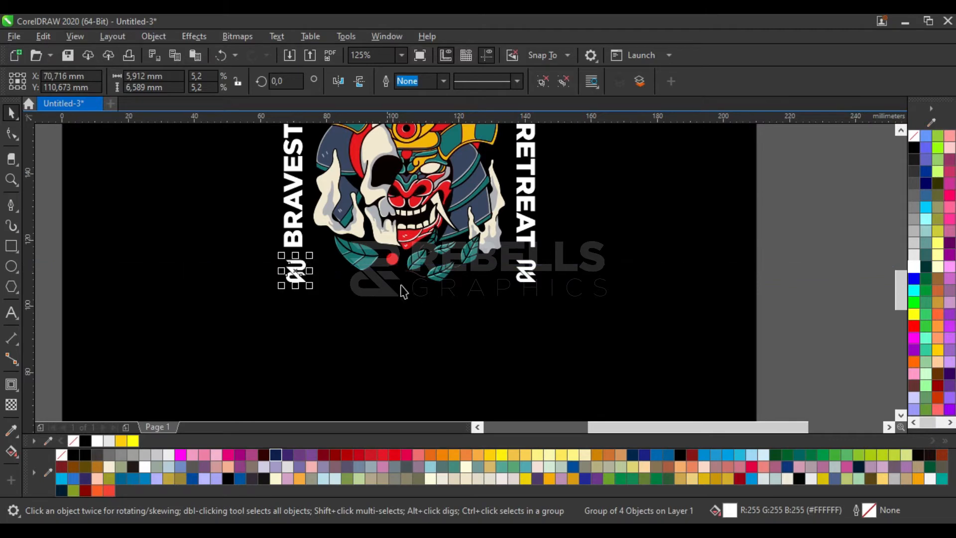
Group the two logos and centre the group horizontally on the black page background
shift+click(524, 272)
key(ctrl+g)
shift+click(557, 283)
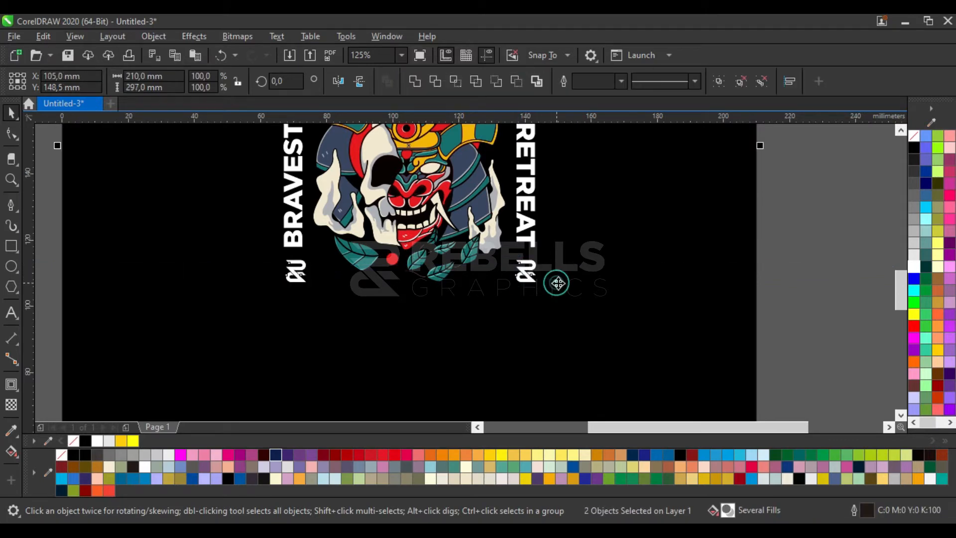
click(824, 257)
scroll(565, 264, up, 4)
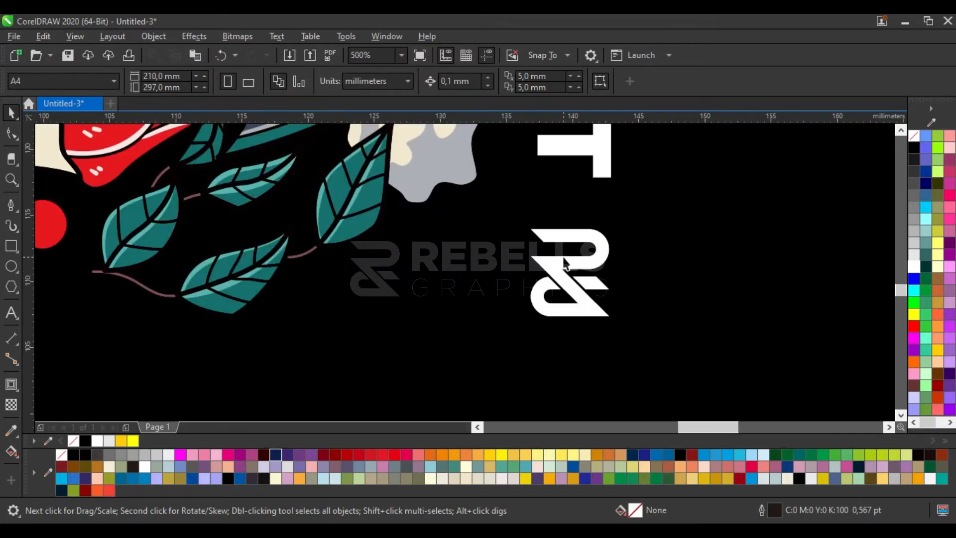
Ungroup the two logos and nudge the one below RETREAT slightly outward, in line with the lettering's outer edge
click(589, 242)
scroll(445, 246, down, 2)
click(542, 82)
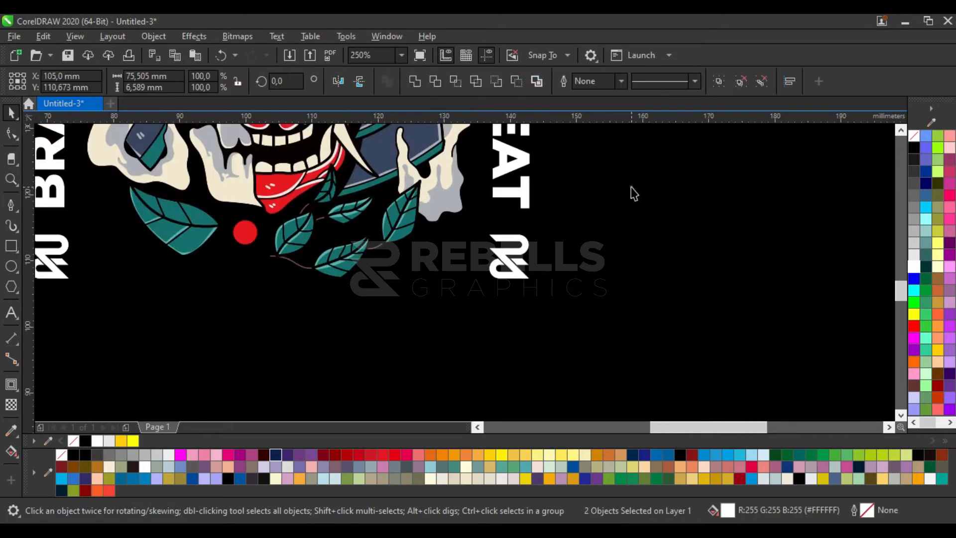
click(631, 187)
scroll(521, 242, up, 1)
click(521, 242)
drag(526, 256, 534, 255)
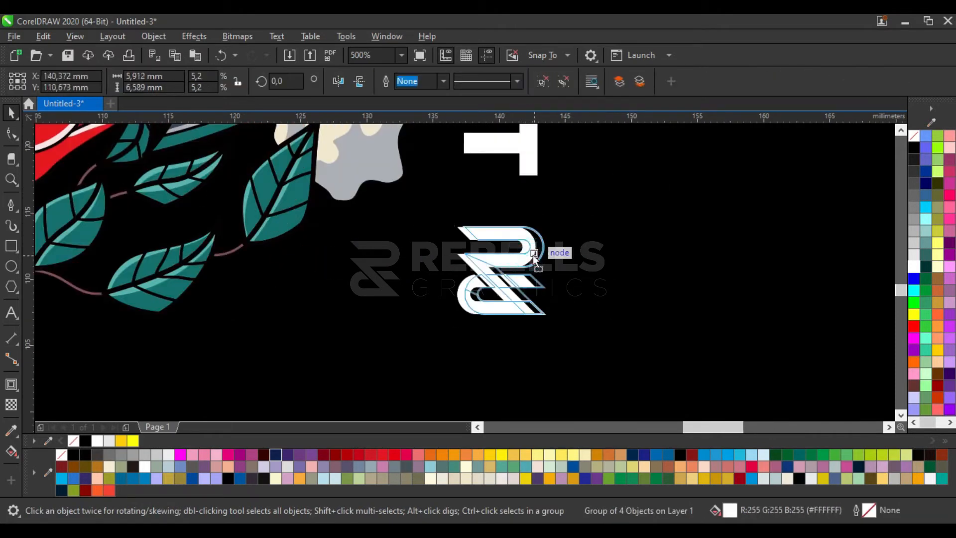
Recentre the widened pair of logos on the page background and inspect their alignment with the slogan ends
scroll(530, 256, down, 4)
shift+click(295, 263)
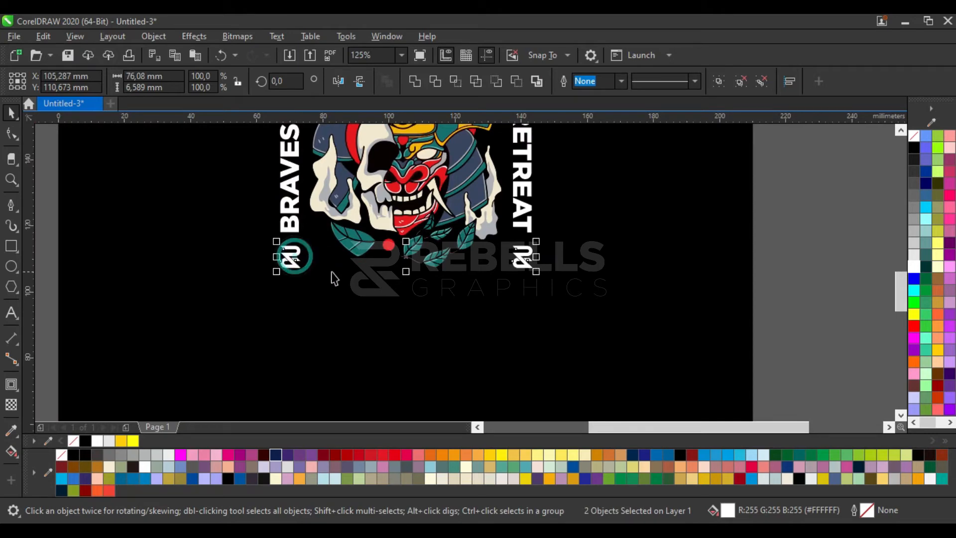
click(787, 259)
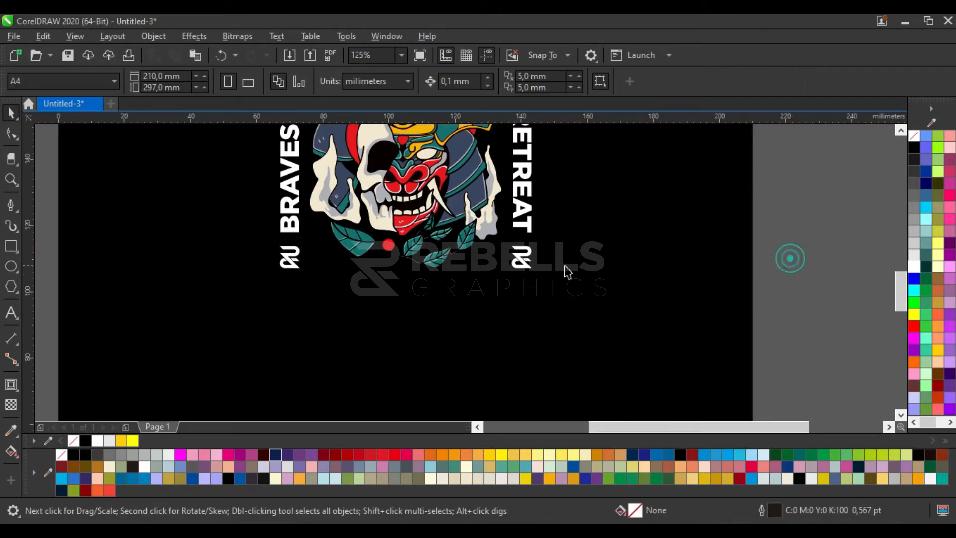
scroll(294, 248, up, 4)
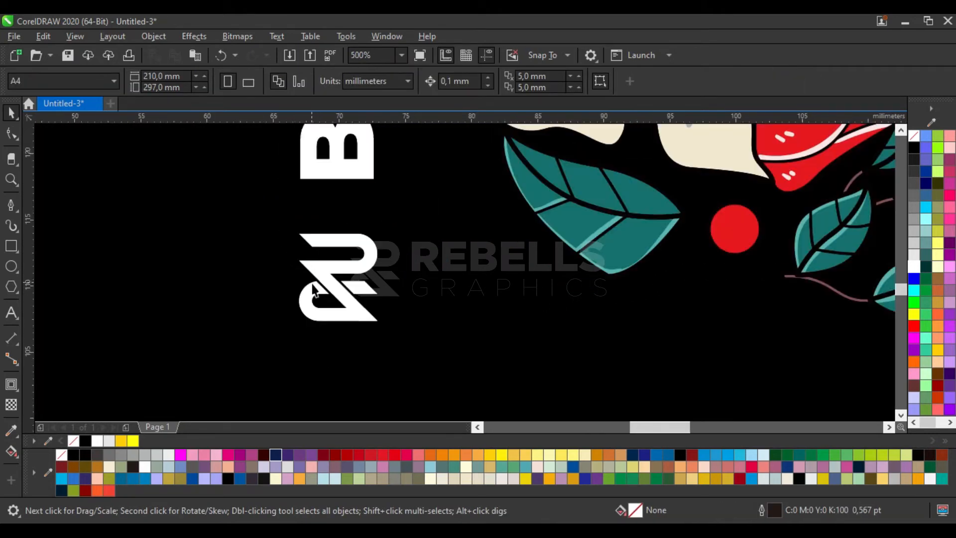
scroll(244, 288, down, 4)
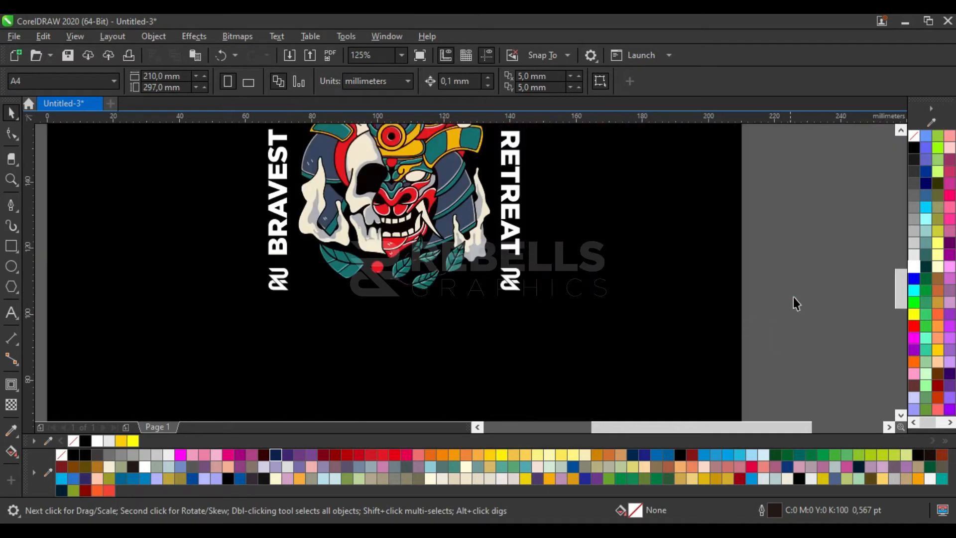
Add the artistic text "xxii" below the logo at the BRAVEST end of the slogan
click(12, 313)
click(219, 324)
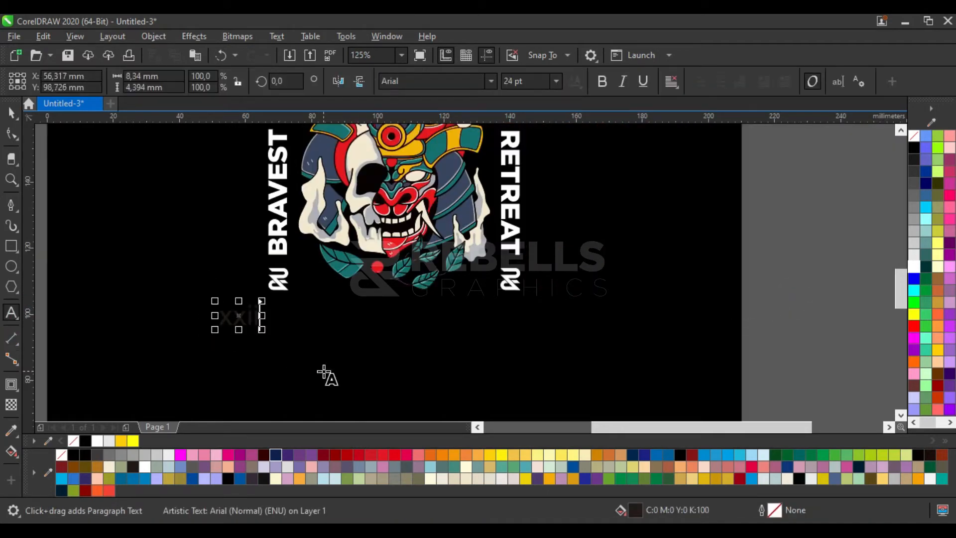
click(12, 115)
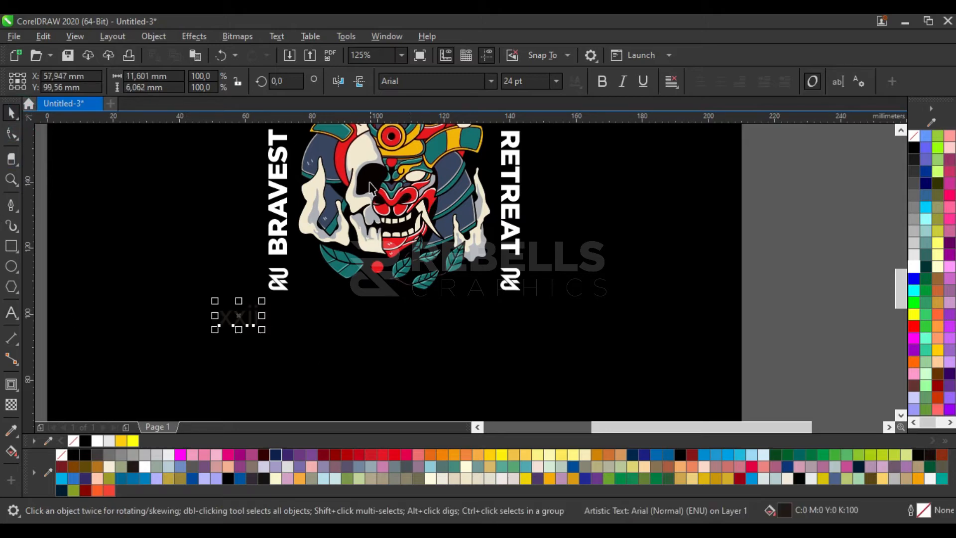
key(ctrl+a)
click(252, 323)
click(290, 317)
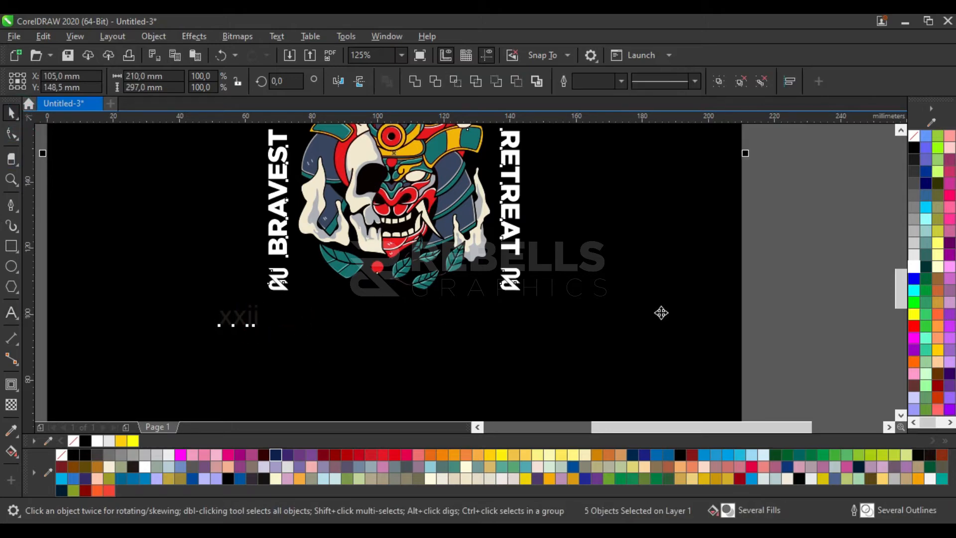
click(801, 286)
Change the case of the whole xxii text to UPPERCASE
click(239, 323)
double_click(241, 324)
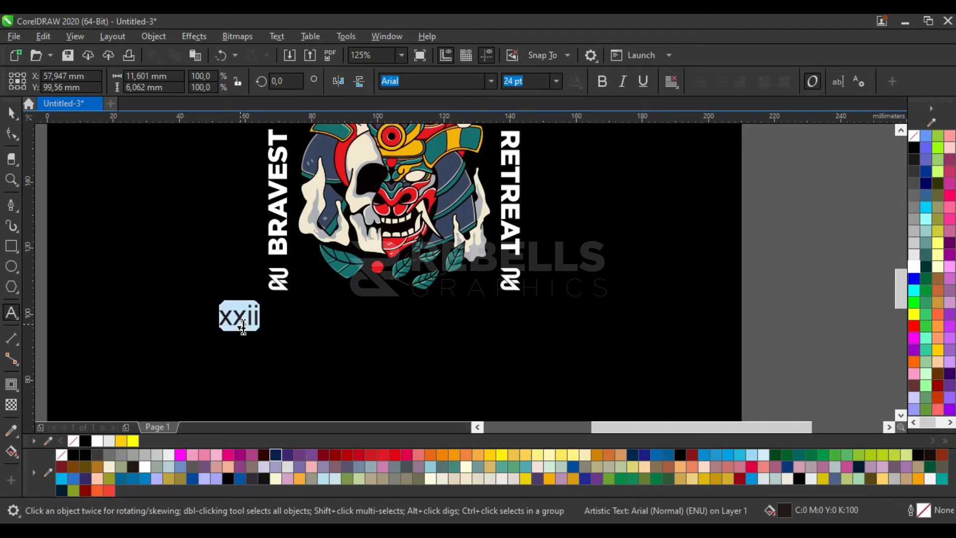
key(shift+F3)
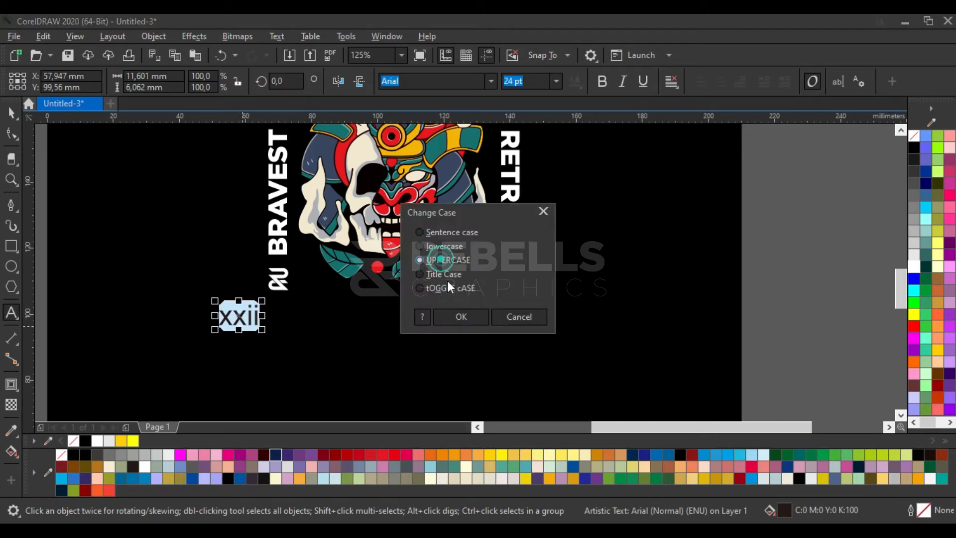
click(451, 321)
click(12, 112)
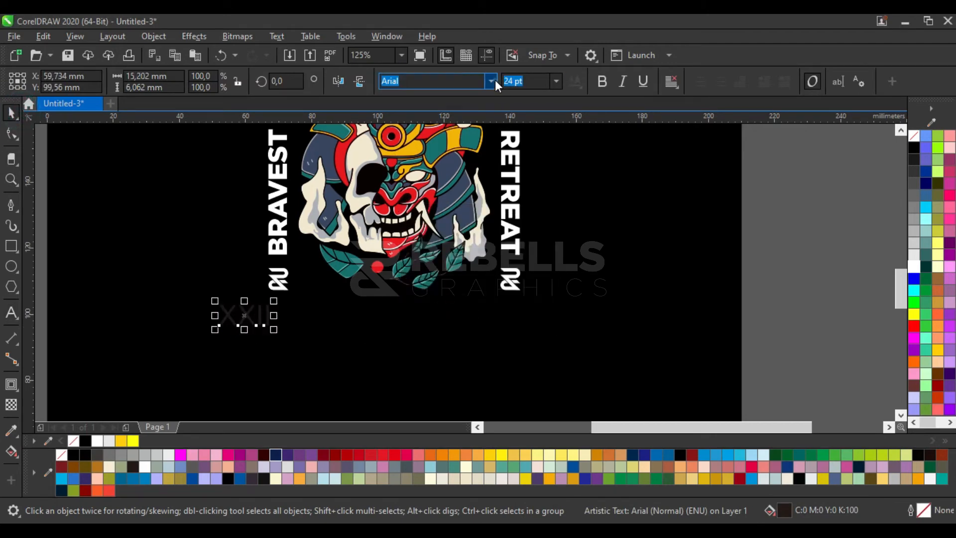
Set the XXII text in Gotham Black and move it beside the logo below BRAVEST
click(492, 81)
click(468, 139)
scroll(252, 313, up, 2)
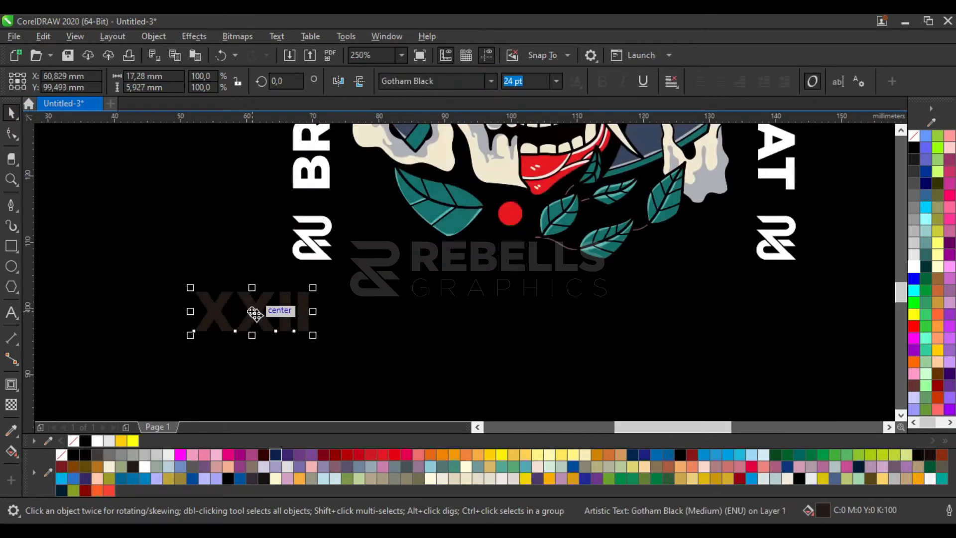
drag(254, 313, 411, 242)
Scale XXII down to about 8.1 × 2.8 mm, level with the logo's middle, and fill it white
scroll(465, 219, up, 2)
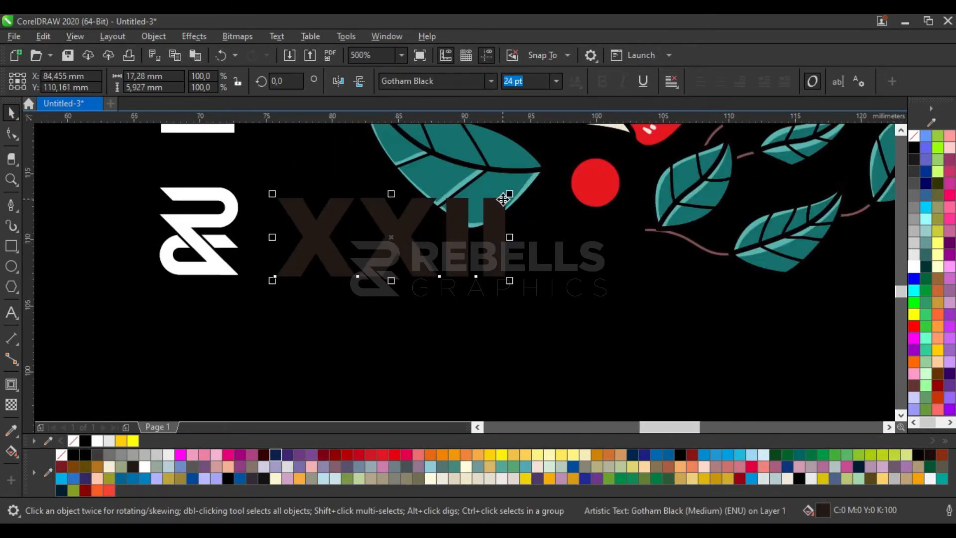
drag(509, 194, 389, 236)
drag(335, 256, 337, 230)
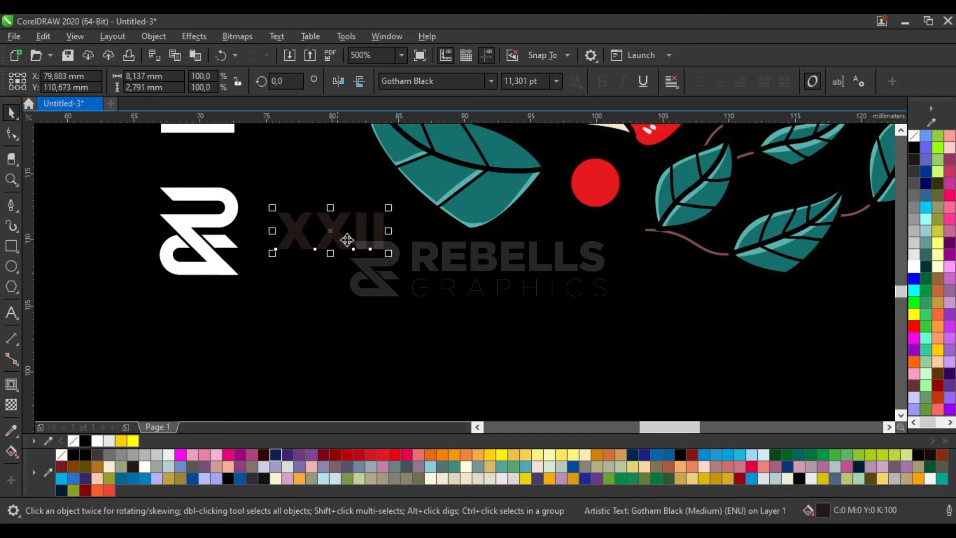
click(911, 272)
scroll(299, 274, down, 3)
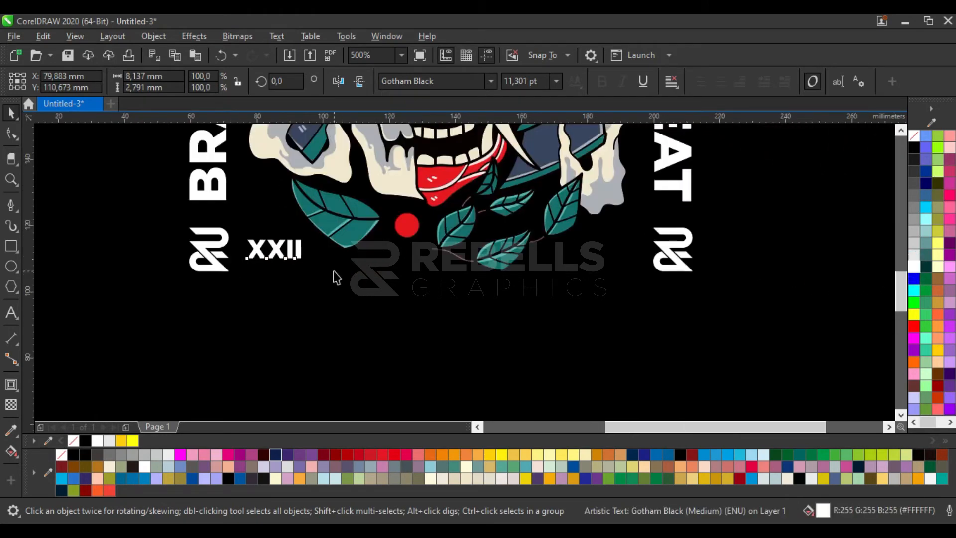
Copy the XXII text straight across to sit beside the logo below RETREAT
scroll(147, 254, up, 1)
drag(135, 251, 467, 249)
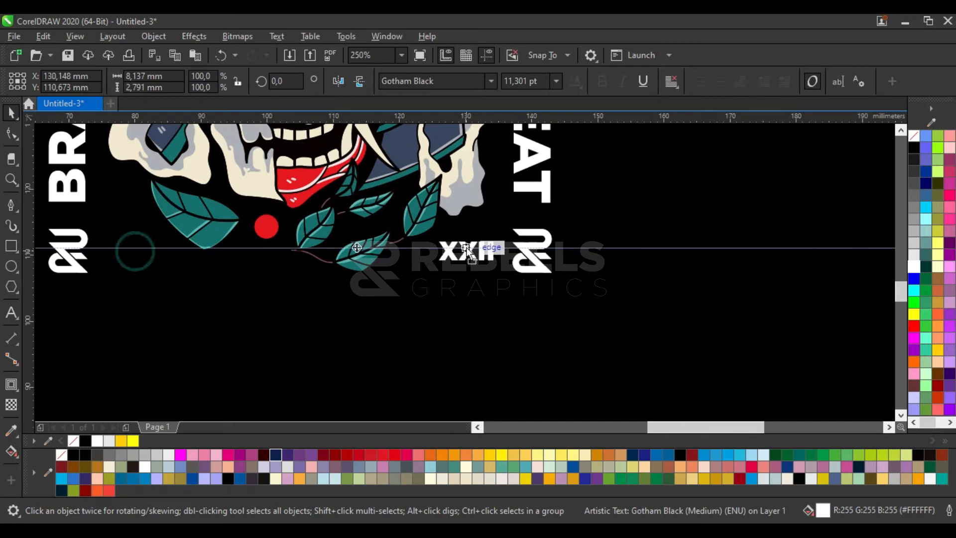
right_click(464, 249)
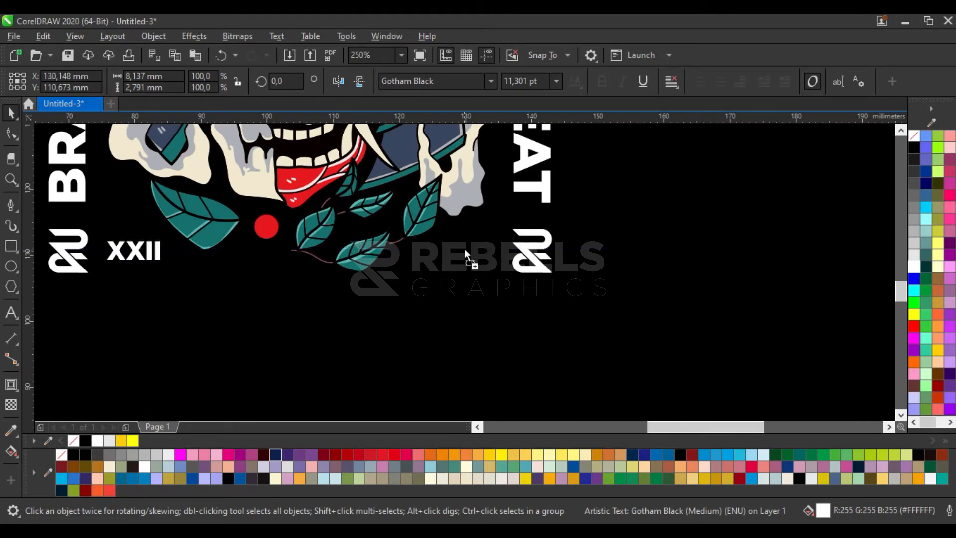
Centre the pair of XXII texts together horizontally on the page background
shift+click(139, 250)
scroll(417, 299, down, 2)
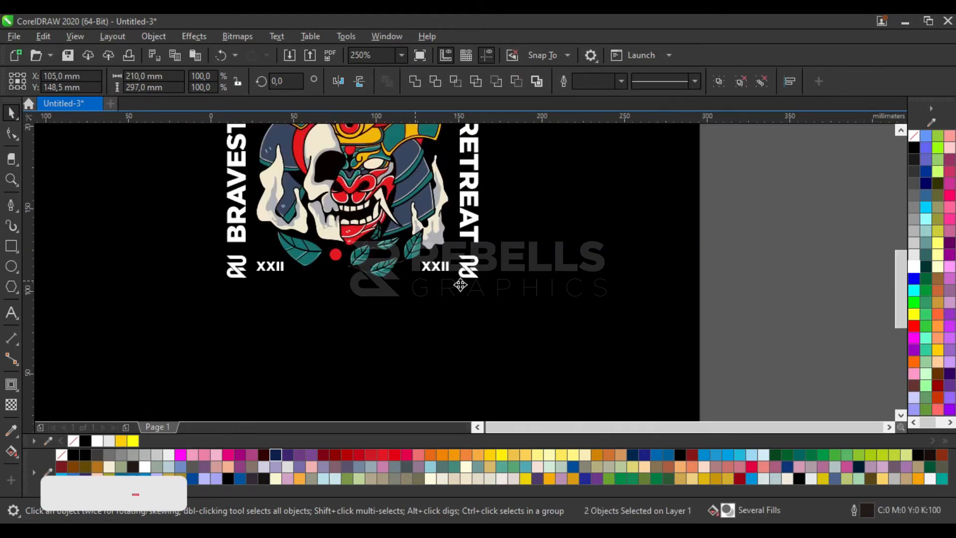
click(725, 300)
scroll(387, 304, up, 1)
scroll(387, 303, up, 1)
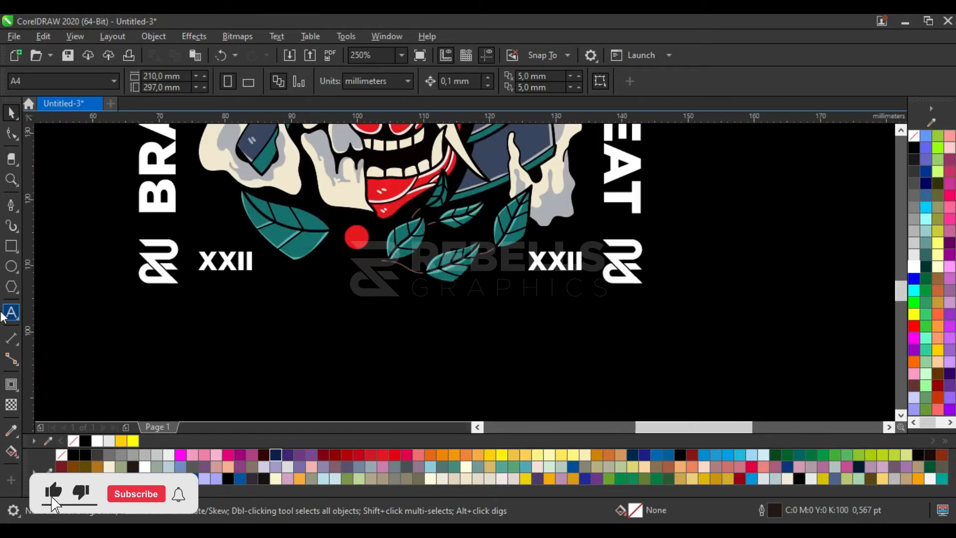
Add the artistic text "REBELLS APPAREL" beneath the skull artwork and the XXII texts
click(11, 313)
click(218, 346)
text(R)
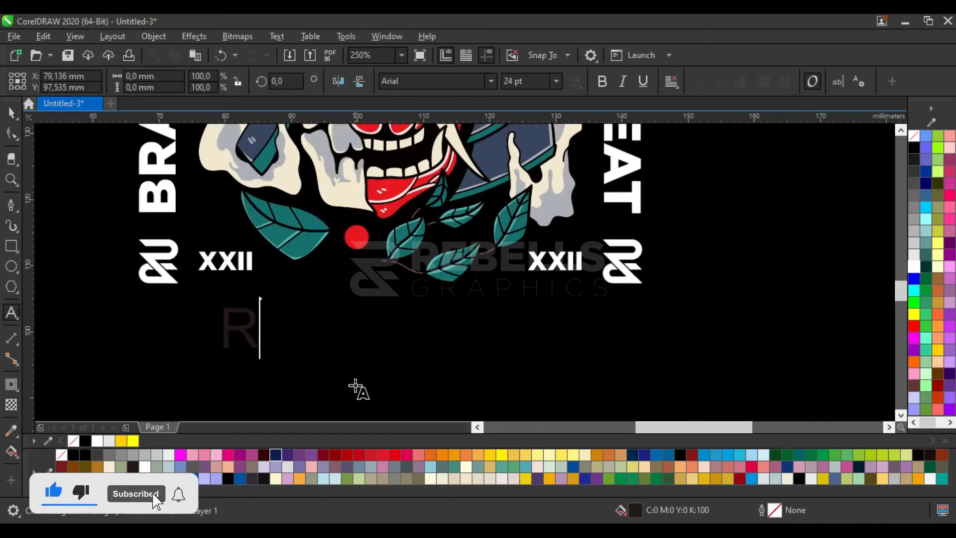
text(EBELLS)
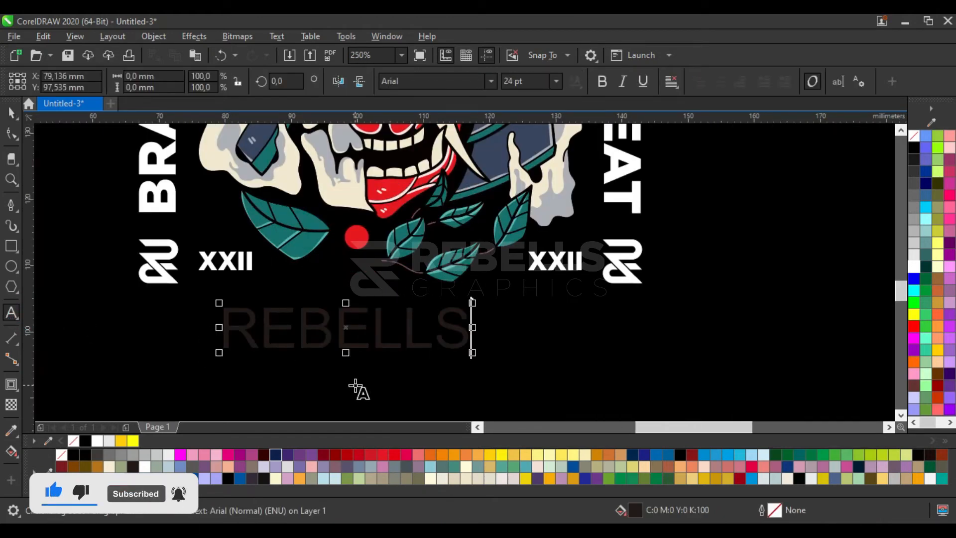
text( A)
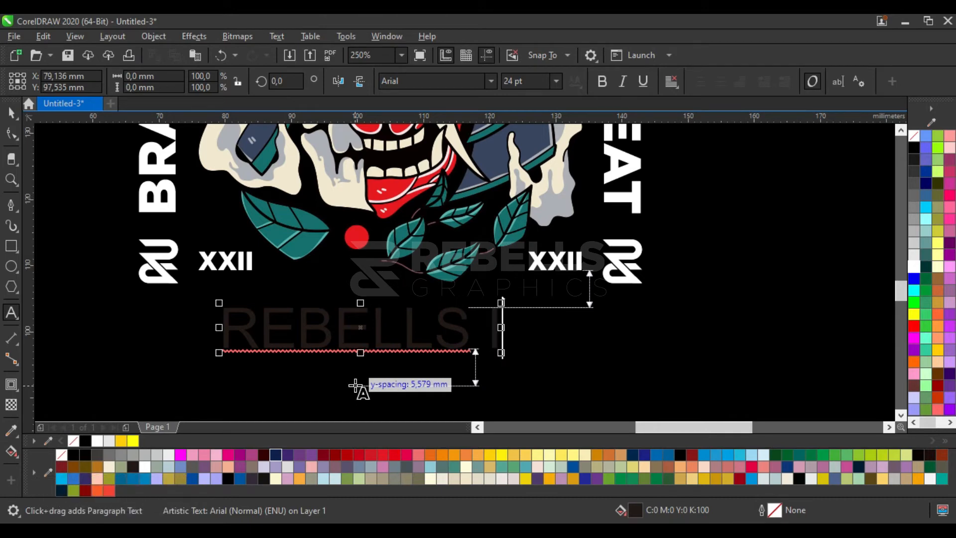
text(PPAREL)
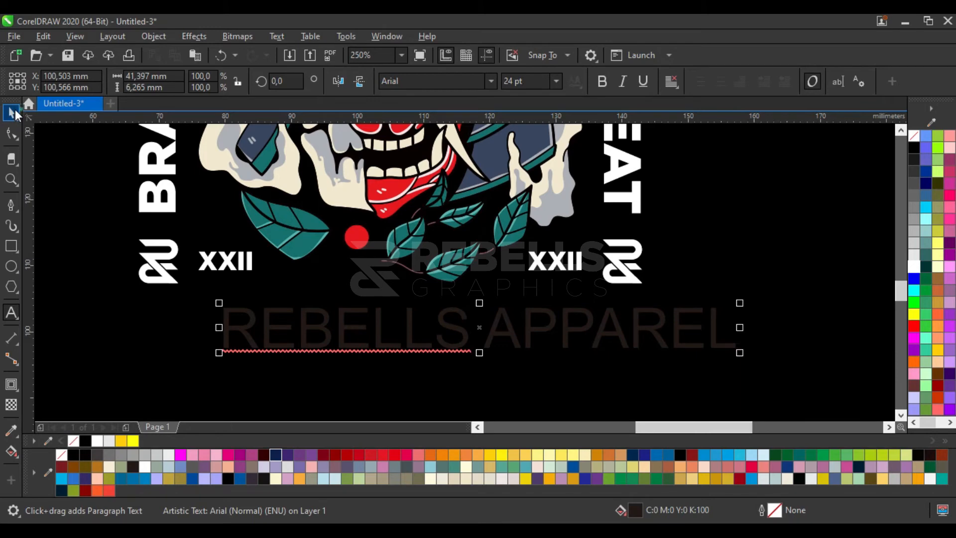
Set REBELLS APPAREL in Gotham Black and fit it to about 76 mm wide, spanning both logos just below them
click(15, 113)
click(494, 82)
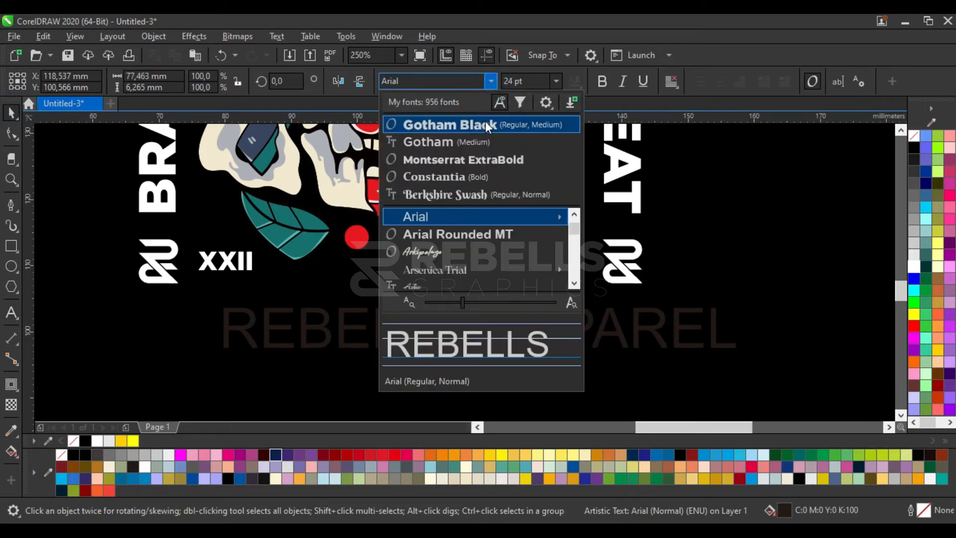
click(486, 124)
drag(466, 329, 380, 329)
drag(686, 304, 648, 302)
drag(515, 327, 515, 316)
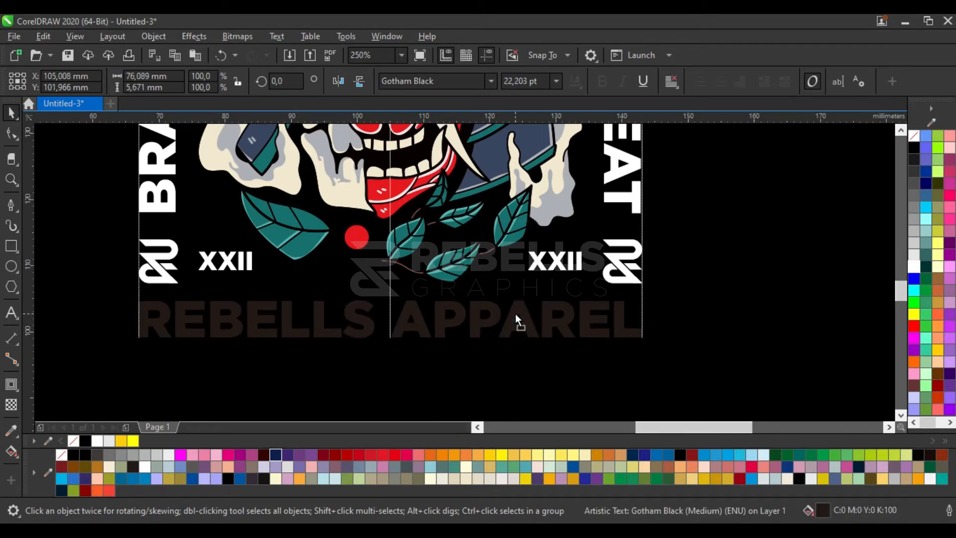
Fill the REBELLS APPAREL text white
click(915, 267)
scroll(515, 256, down, 3)
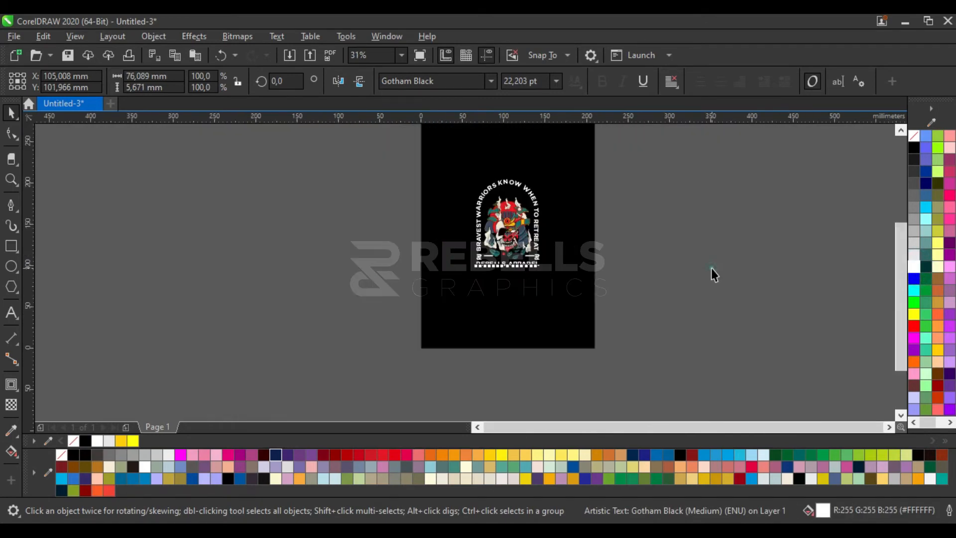
click(711, 269)
Duplicate the REBELLS APPAREL line directly beneath the original
scroll(524, 267, up, 2)
scroll(454, 273, up, 1)
click(491, 272)
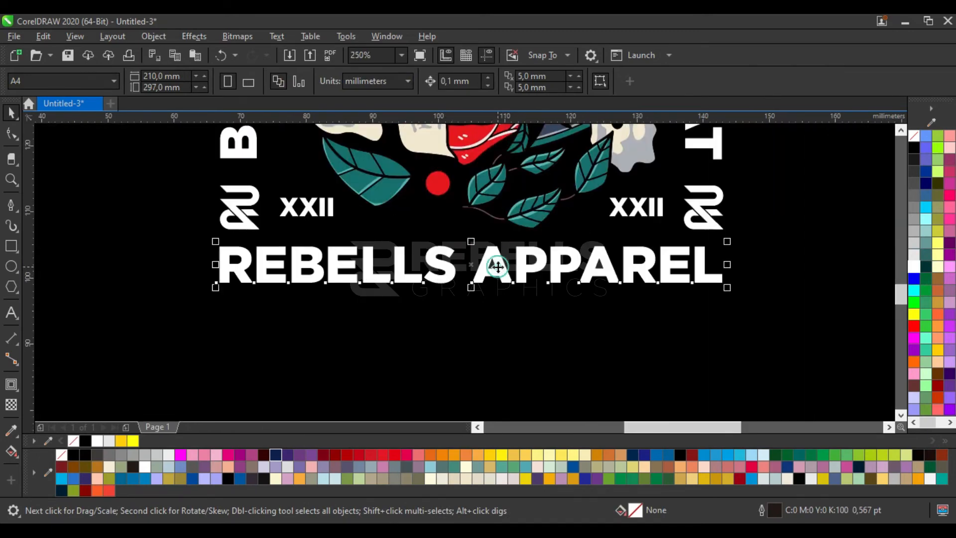
drag(500, 263, 500, 301)
right_click(499, 301)
Replace the duplicated text line beneath REBELLS APPAREL with "JAPAN WARRIORS"
double_click(493, 299)
key(ctrl+a)
text(JA)
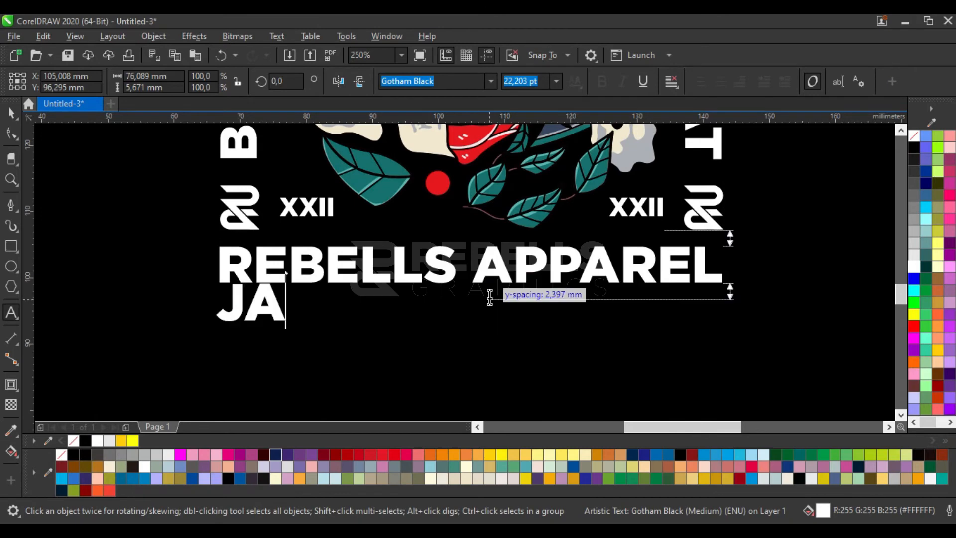
text(PAN WA)
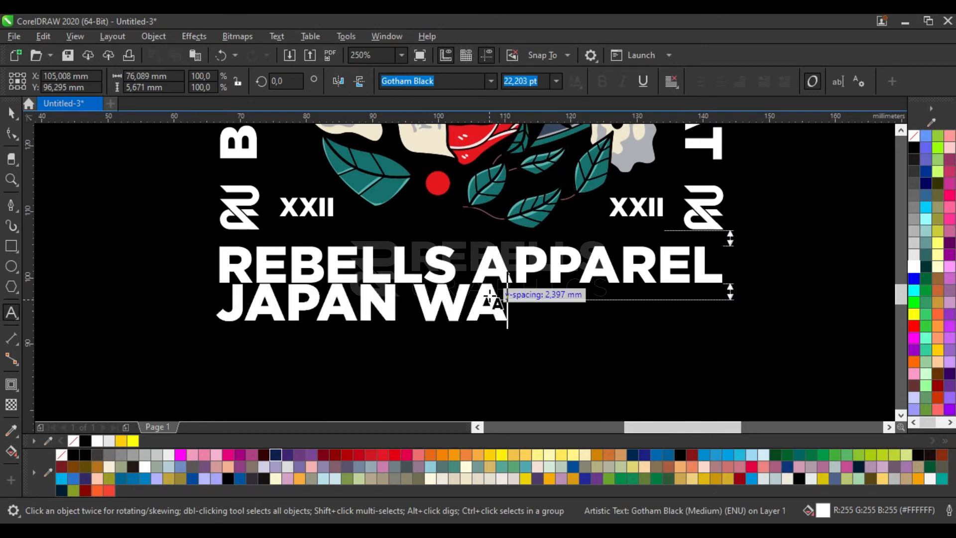
text(RRI)
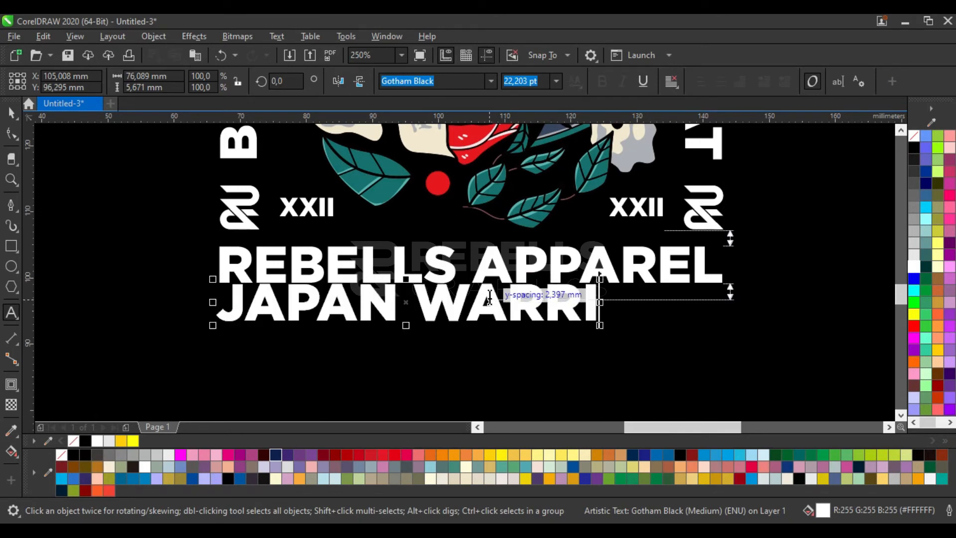
text(ORS)
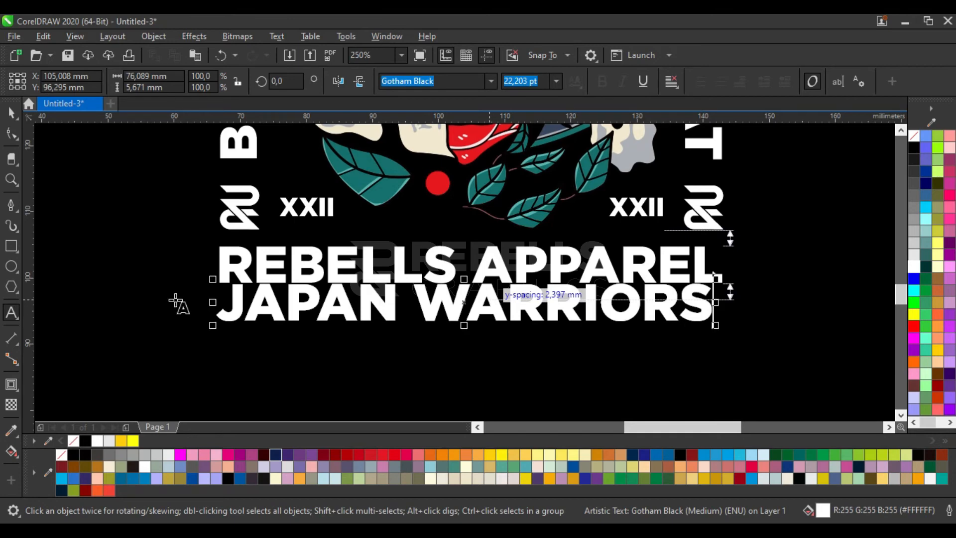
Scale JAPAN WARRIORS down to about 37 mm wide and centre it just below REBELLS APPAREL
click(12, 113)
scroll(686, 297, up, 2)
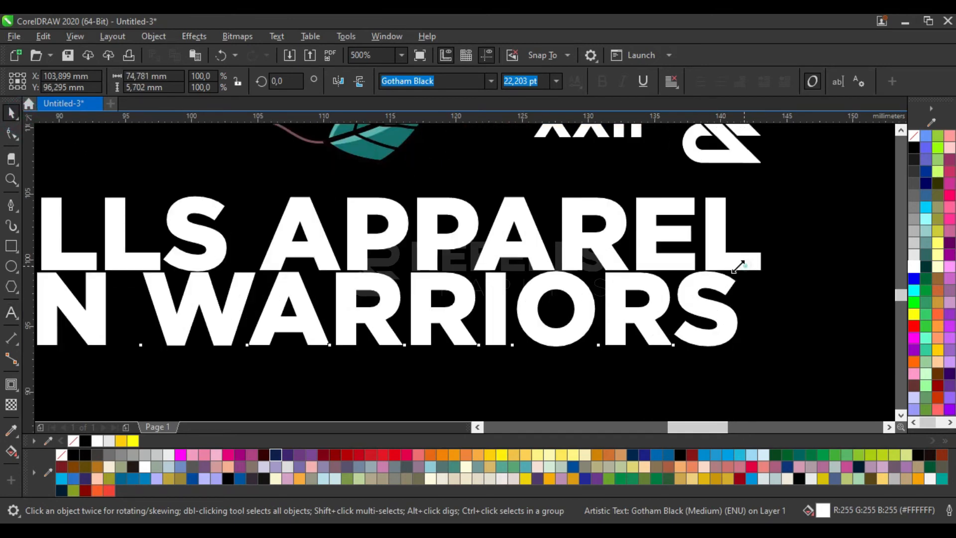
drag(739, 267, 241, 306)
drag(203, 334, 420, 306)
scroll(565, 291, down, 2)
scroll(500, 298, up, 2)
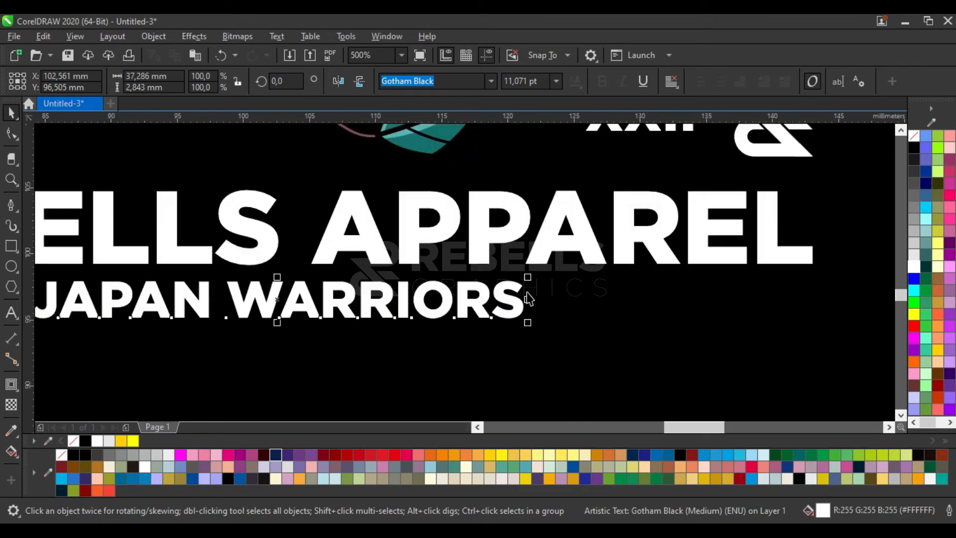
click(572, 299)
scroll(449, 291, down, 6)
click(766, 299)
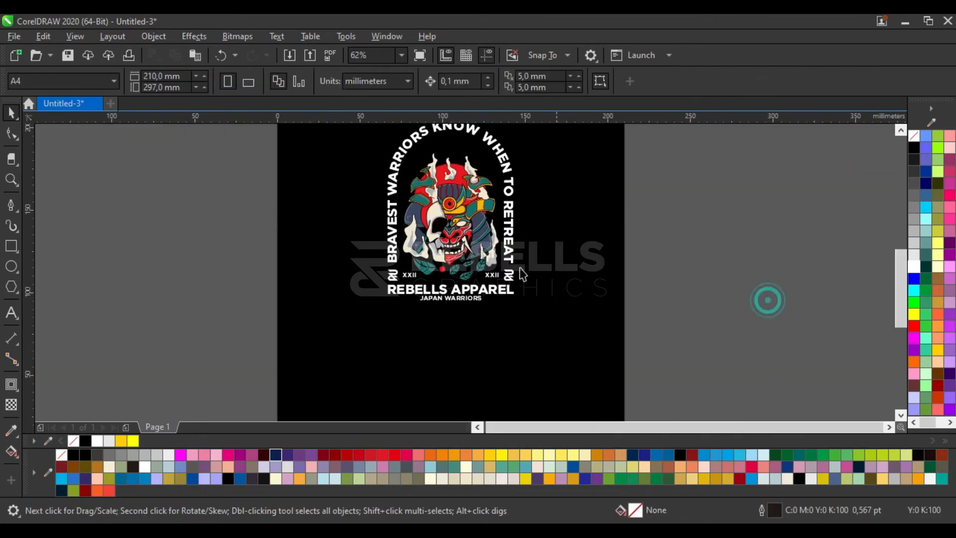
Add a one-step outside contour with a 0.4 mm offset to the arched slogan text
scroll(501, 308, up, 2)
scroll(503, 309, down, 2)
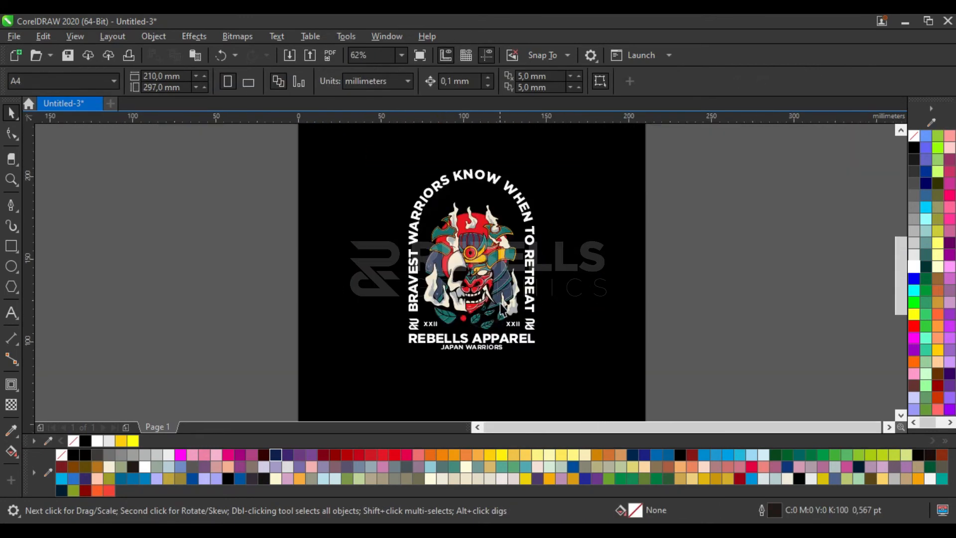
scroll(491, 189, up, 4)
click(493, 199)
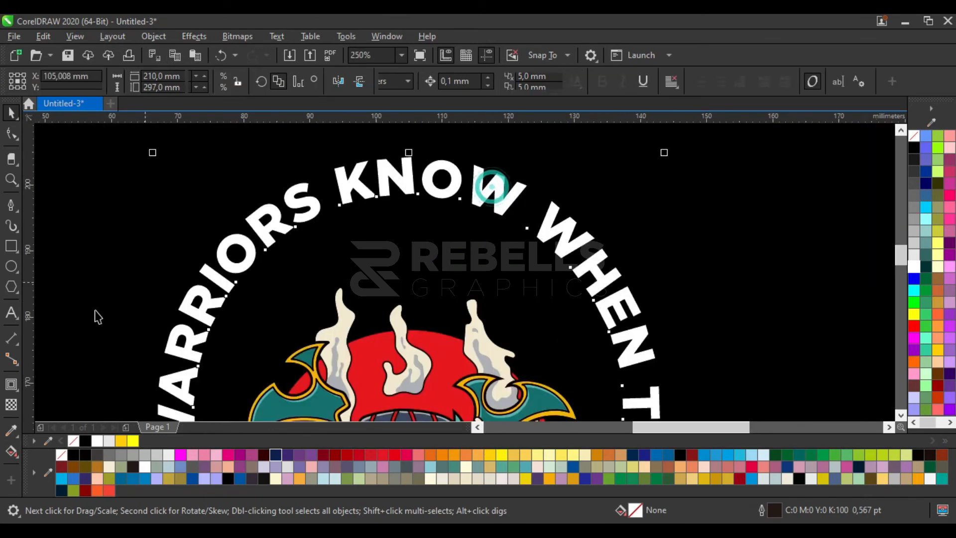
click(16, 385)
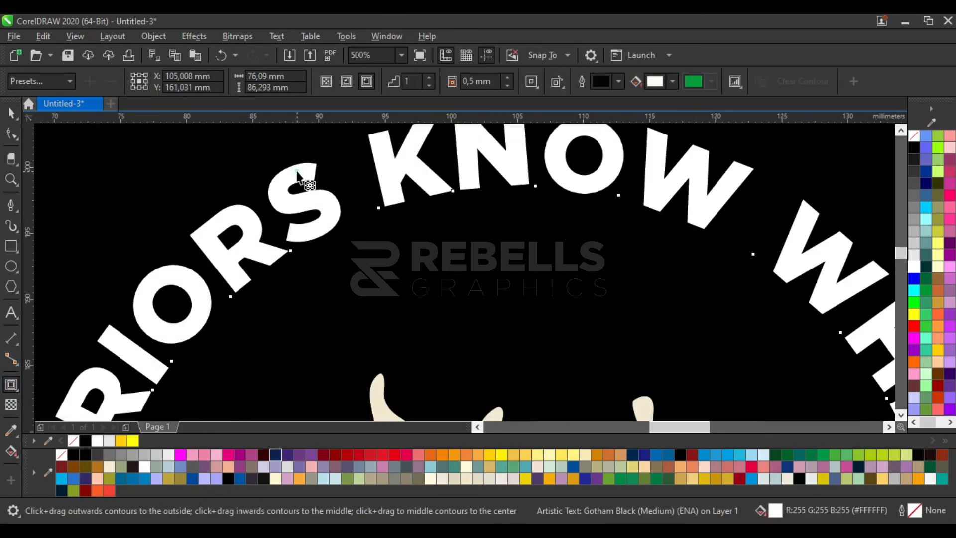
drag(297, 173, 308, 108)
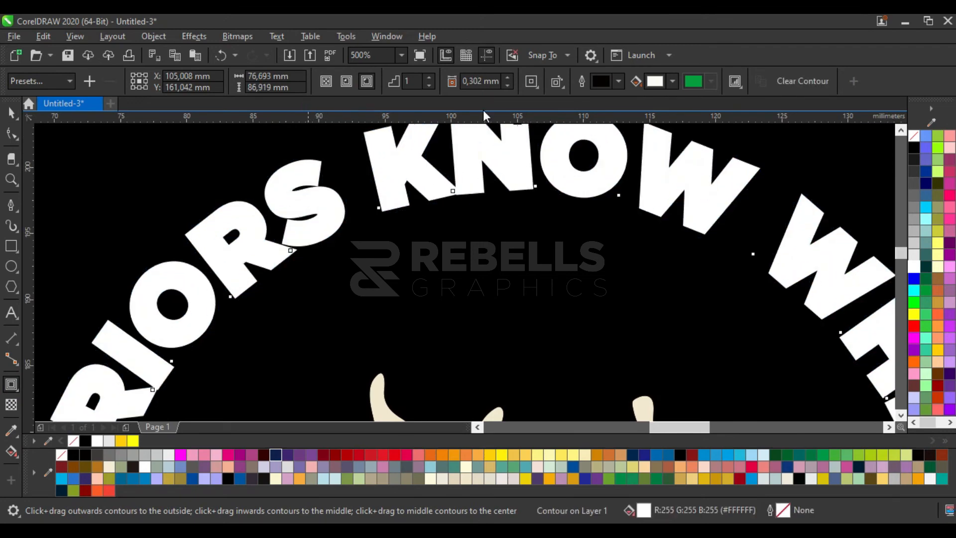
click(479, 80)
text(4)
key(Return)
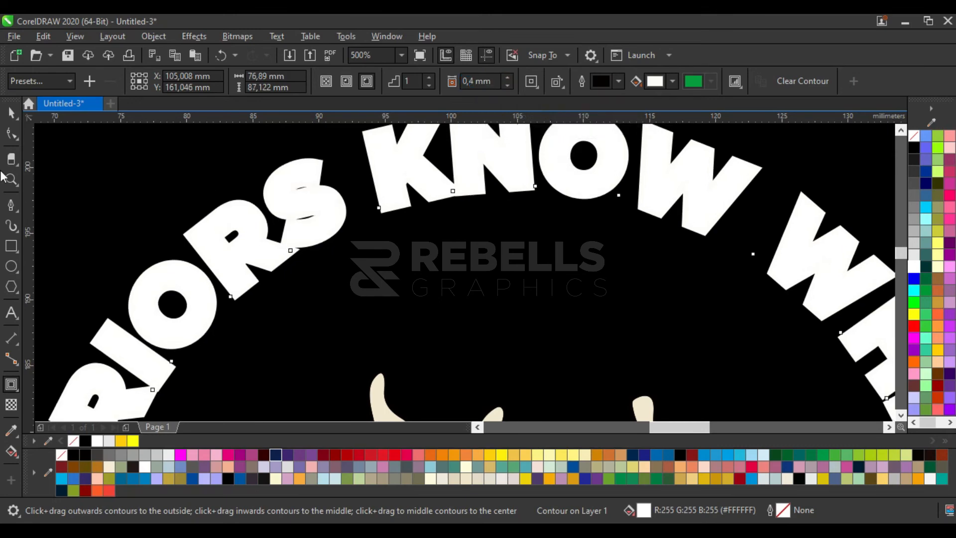
Break the contour apart from the slogan, trim it with the text and remove the filled original, leaving hollow outlined lettering
click(11, 113)
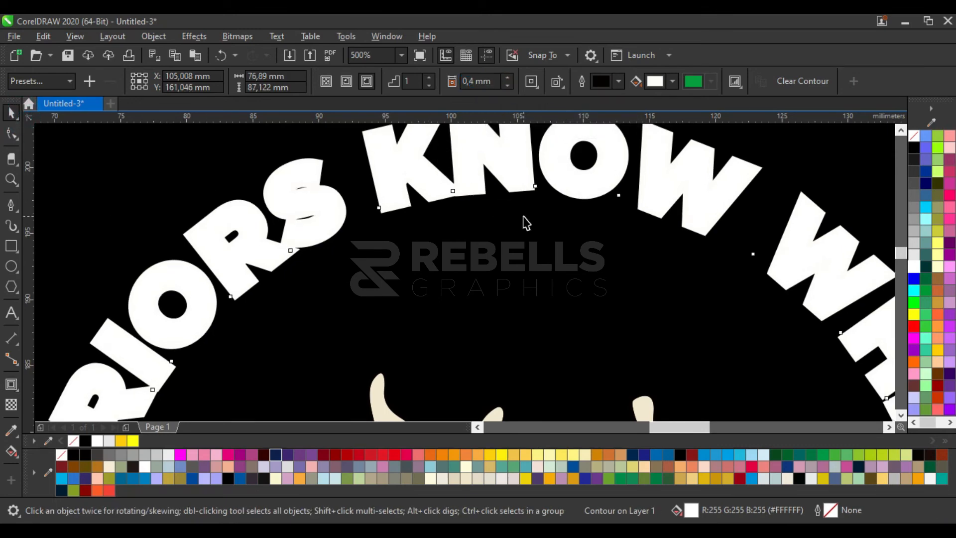
key(ctrl+k)
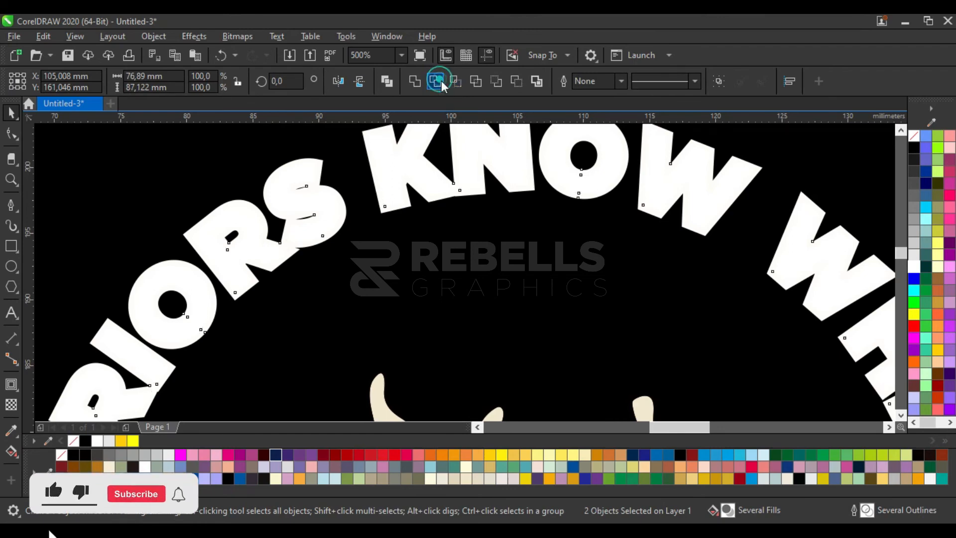
click(440, 80)
scroll(463, 217, down, 6)
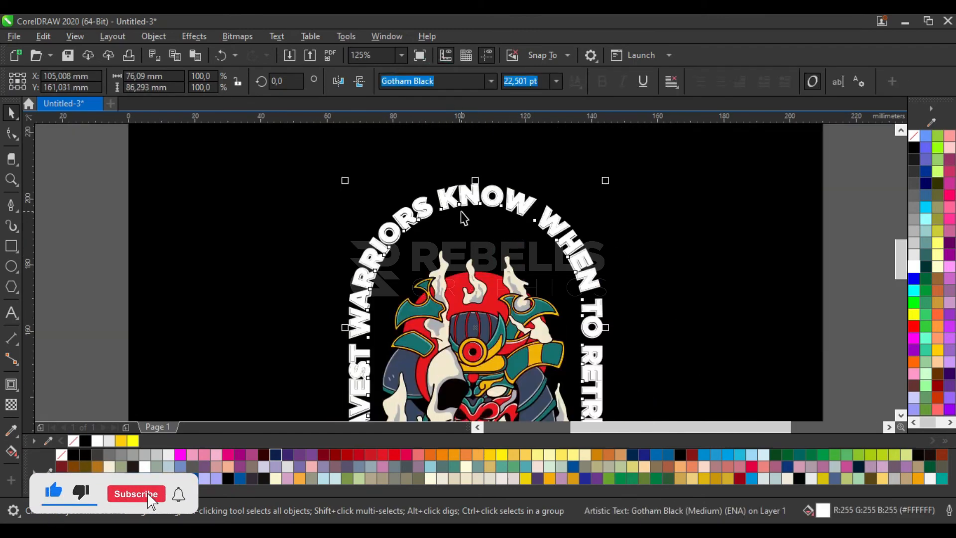
key(Escape)
scroll(650, 244, down, 1)
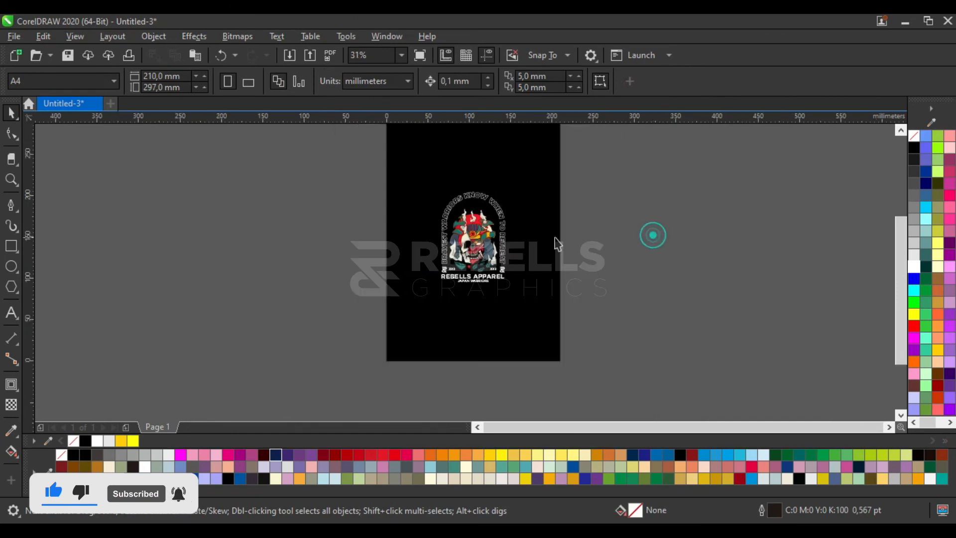
scroll(647, 244, up, 1)
scroll(467, 308, up, 2)
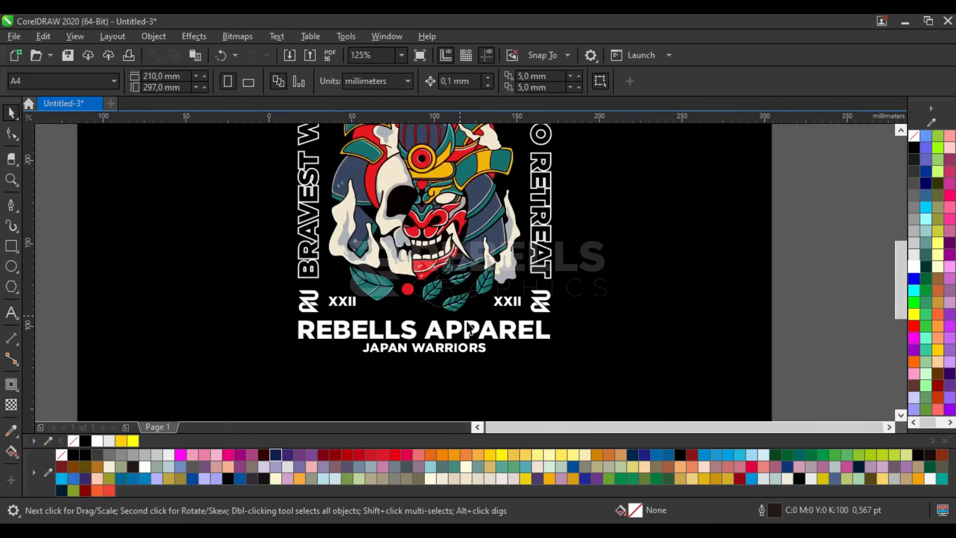
Group the skull artwork with all its texts and logos and centre the group on the page
scroll(466, 308, down, 4)
drag(652, 177, 369, 386)
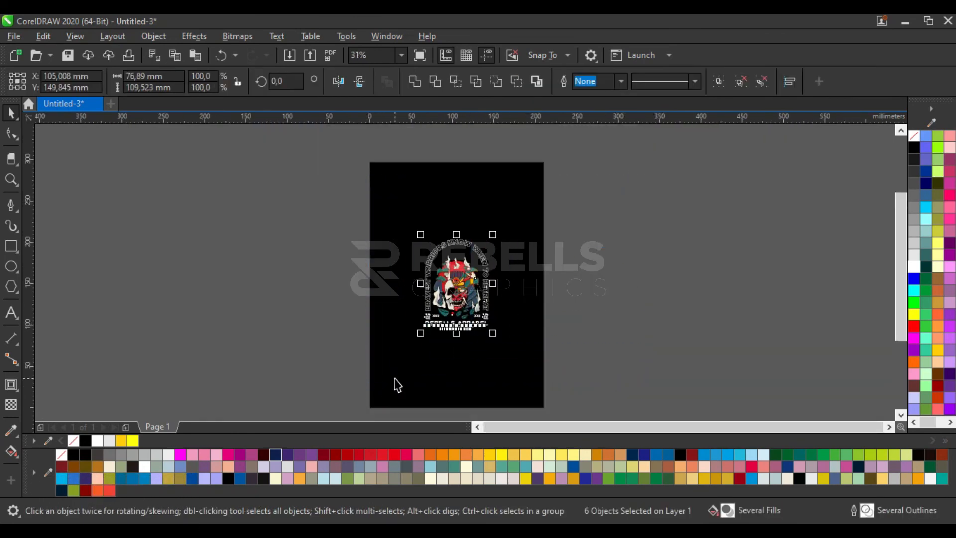
key(ctrl+g)
scroll(469, 298, up, 2)
scroll(469, 299, down, 2)
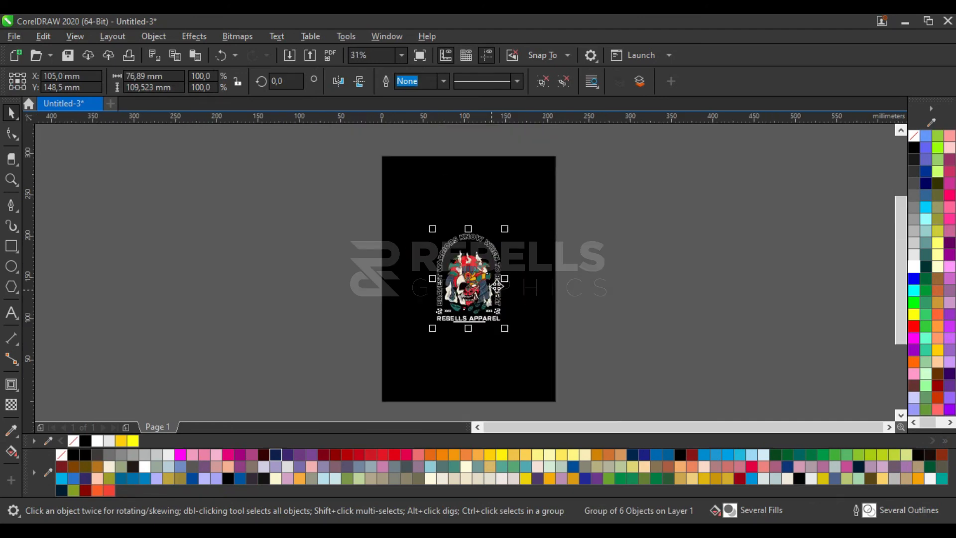
Enlarge the grouped design proportionally from its centre to about 118 mm wide by 168 mm high
drag(507, 229, 522, 201)
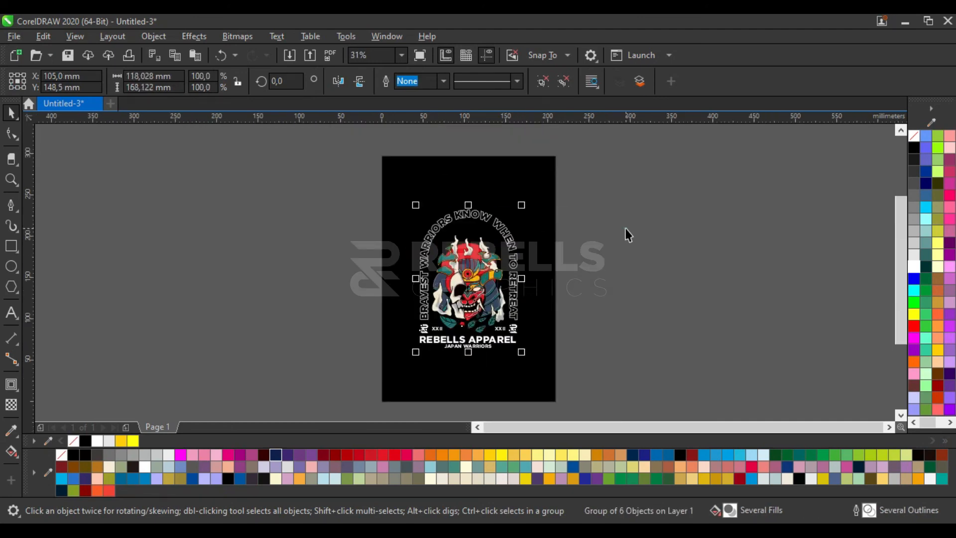
key(Escape)
scroll(469, 297, up, 2)
key(F4)
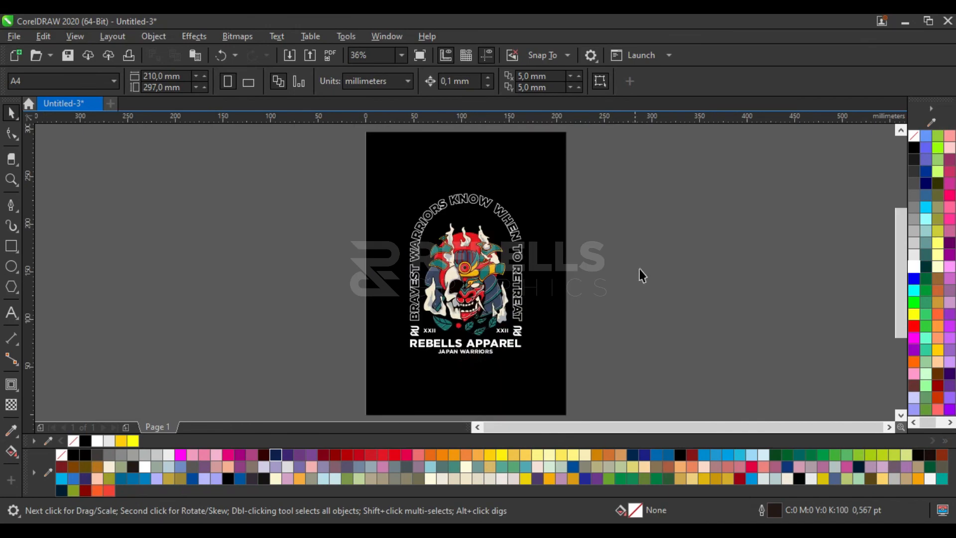